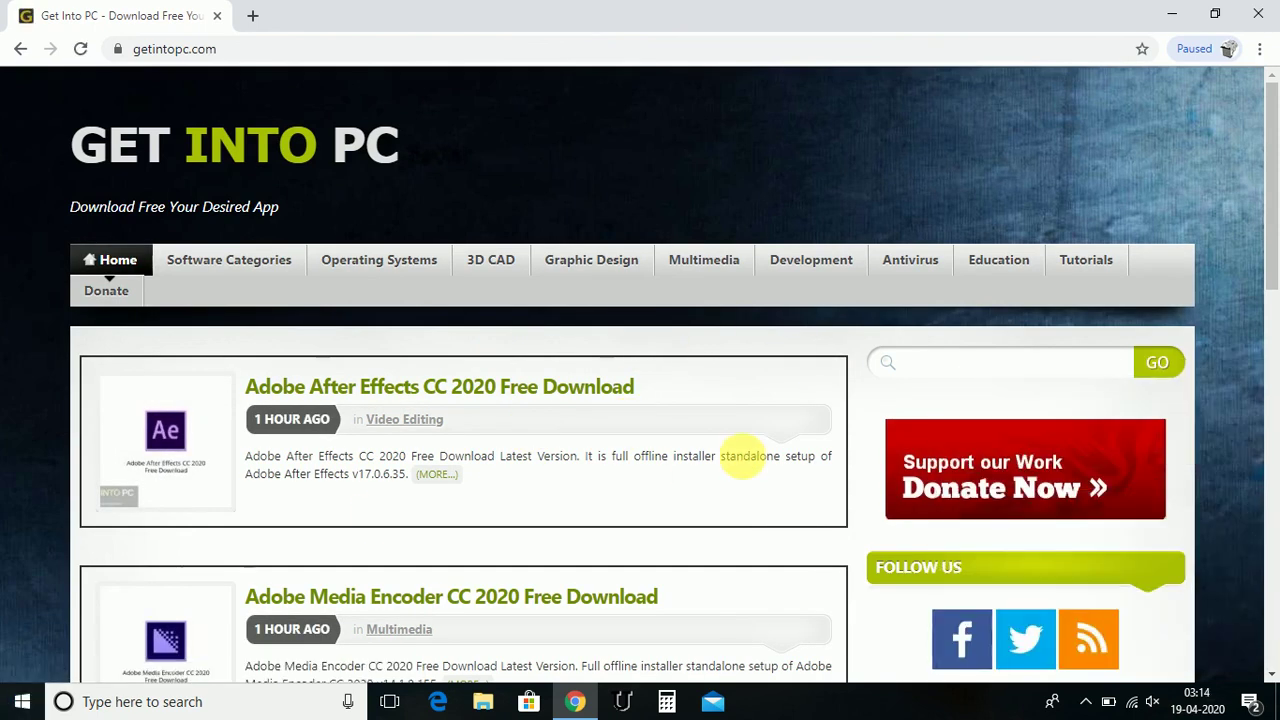
Step: Search the Get Into PC website for "sony vegas pro"
left_click(935, 372)
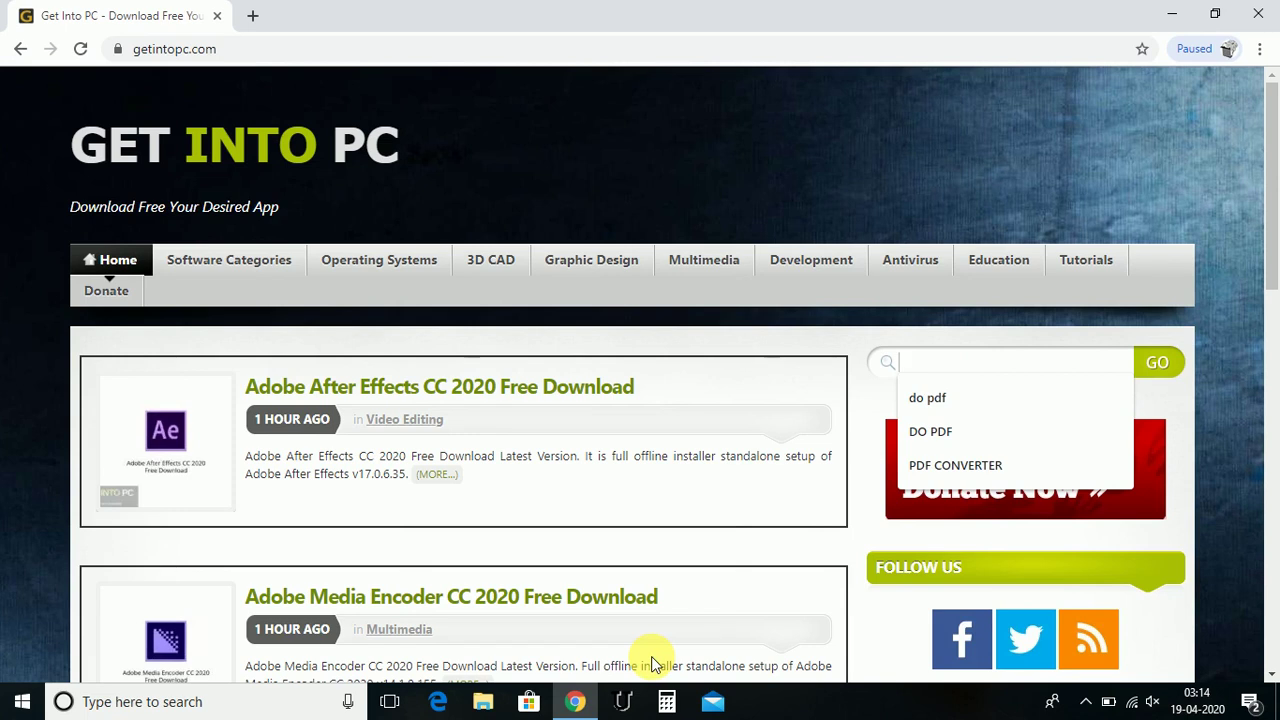
type("sony vegas pro")
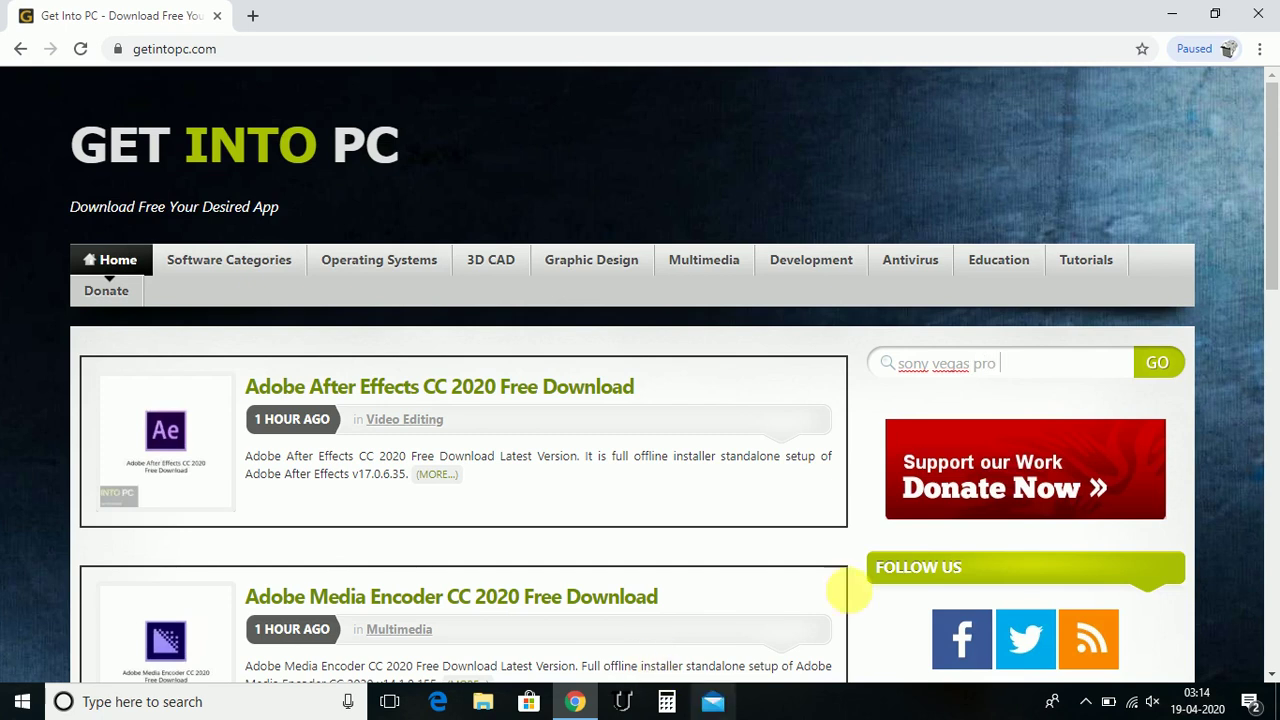
left_click(1160, 370)
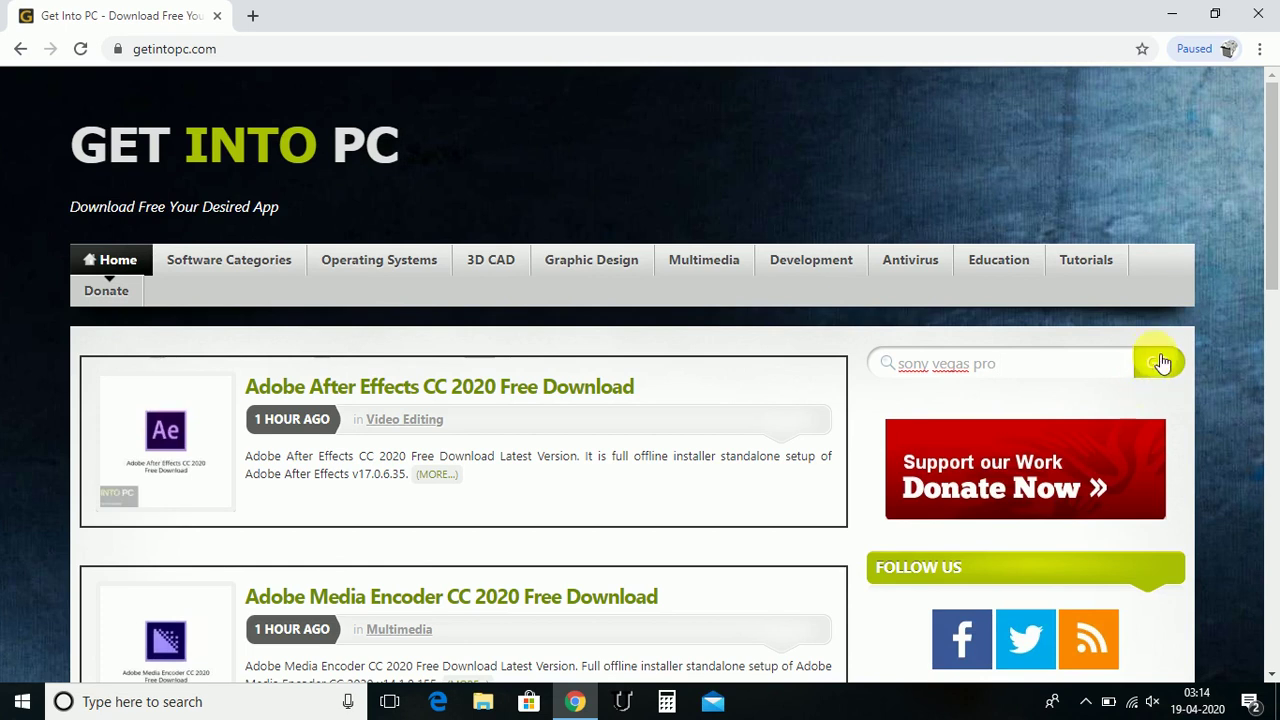
left_click(1162, 368)
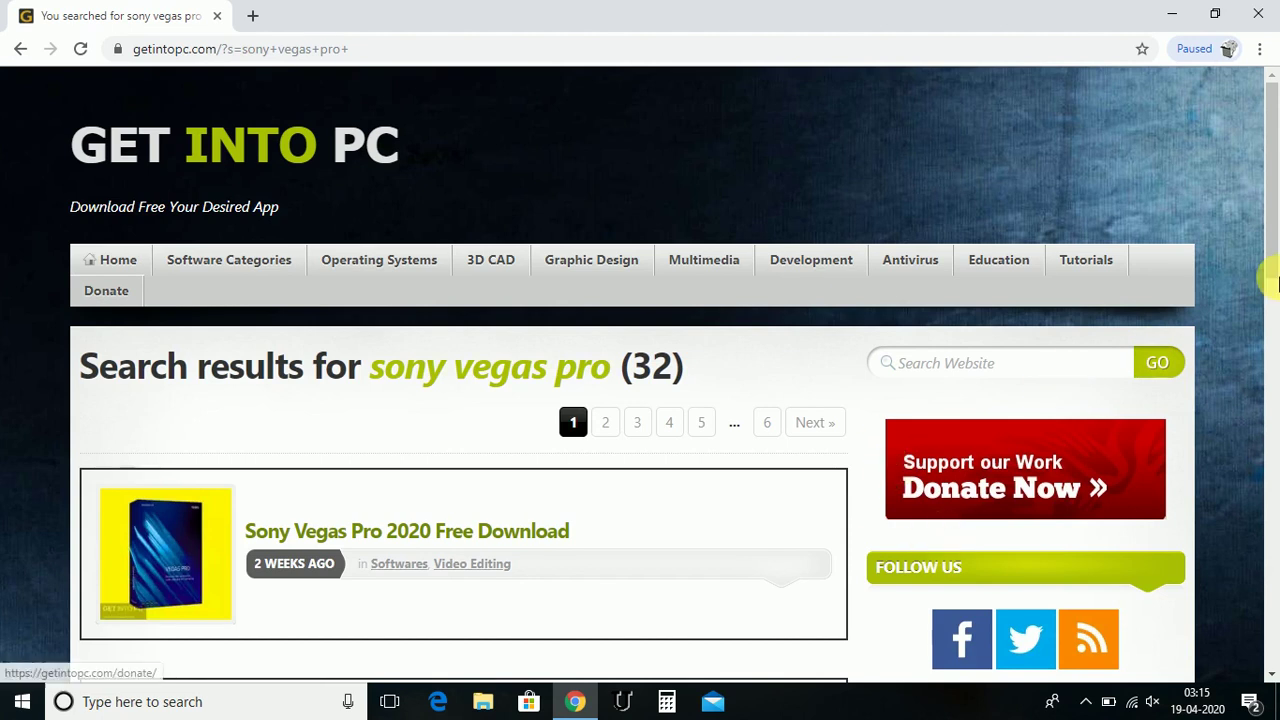
Step: Look through the search results and open the Sony Vegas Pro 2020 Free Download page
left_click_drag(1276, 225, 1276, 320)
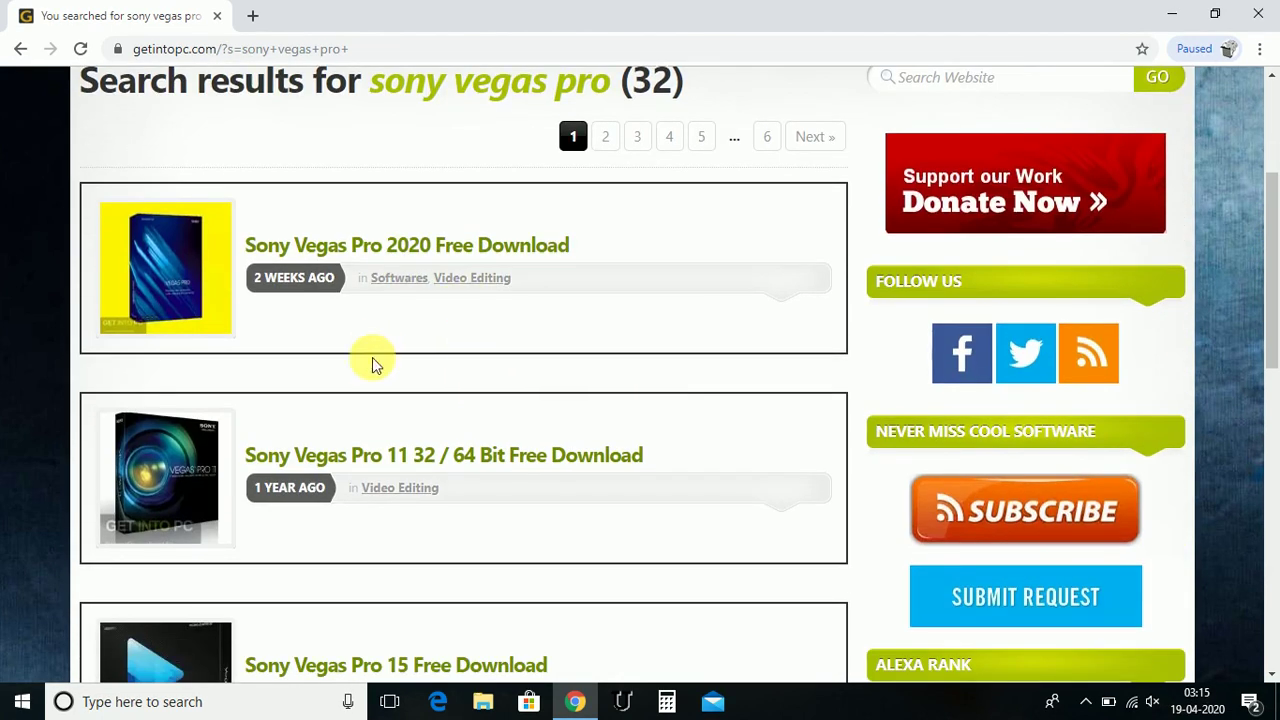
left_click_drag(1275, 235, 1276, 349)
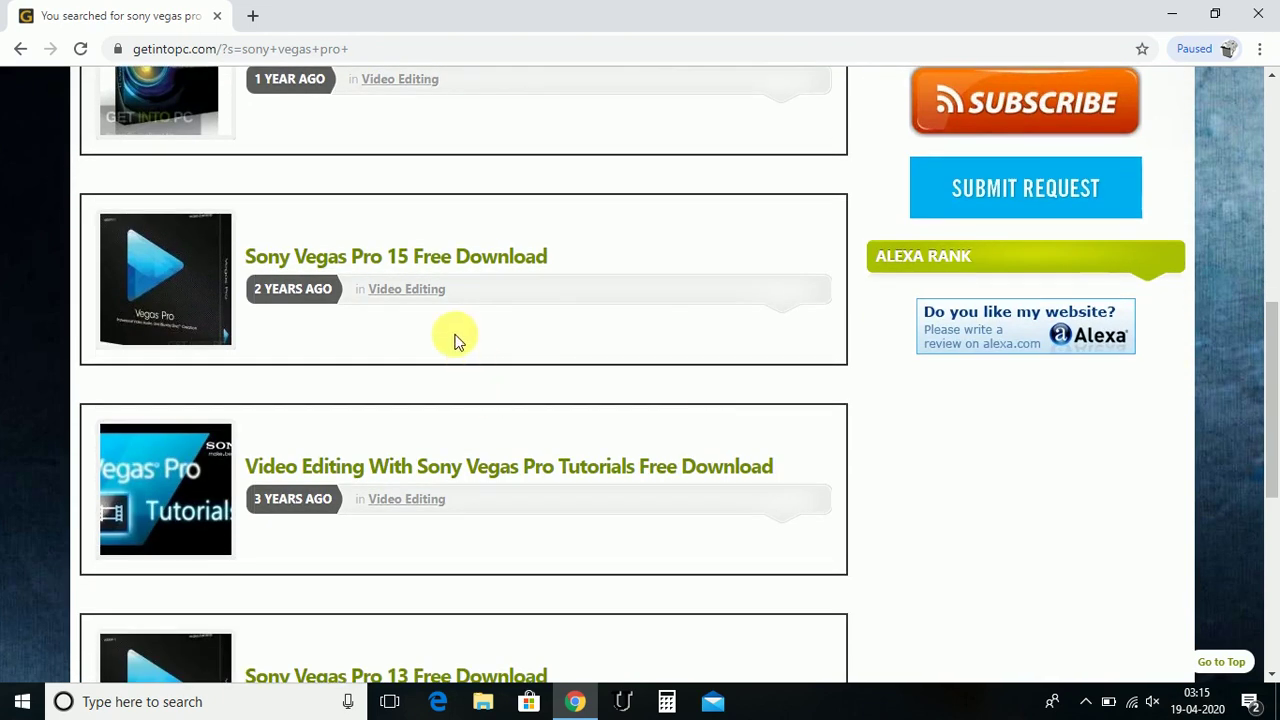
left_click_drag(1270, 341, 1267, 211)
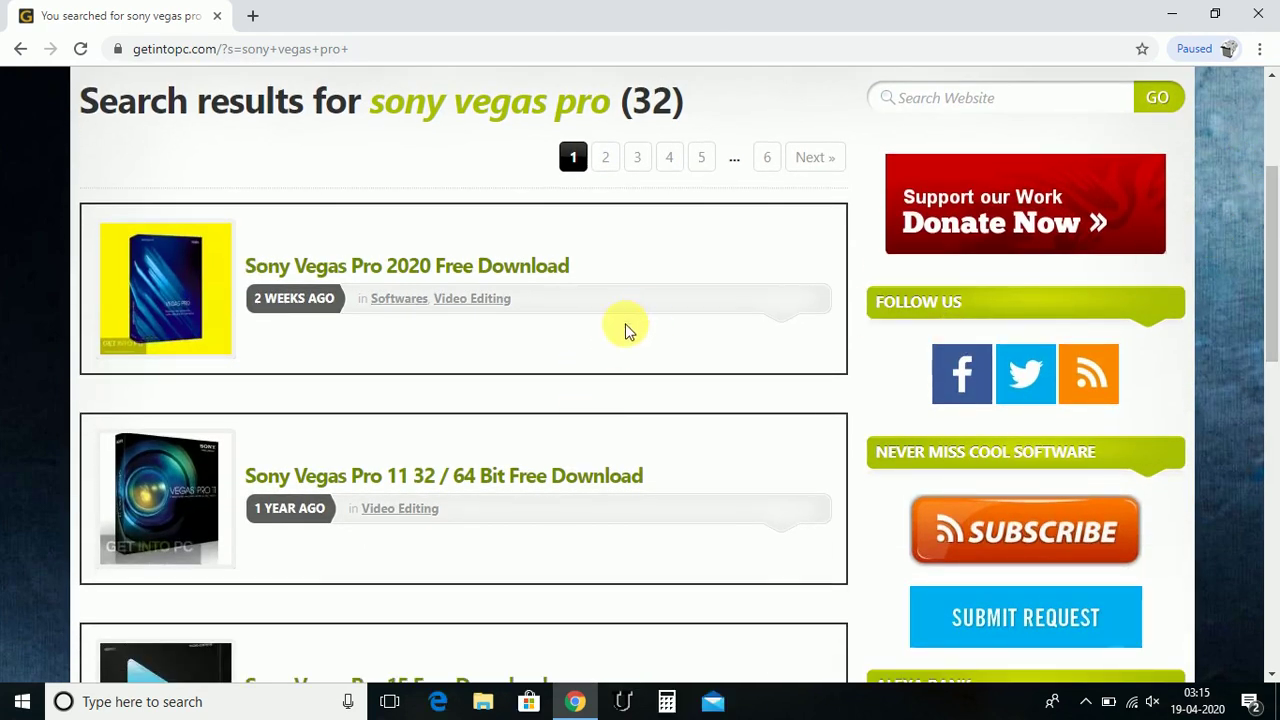
left_click_drag(1265, 246, 1274, 386)
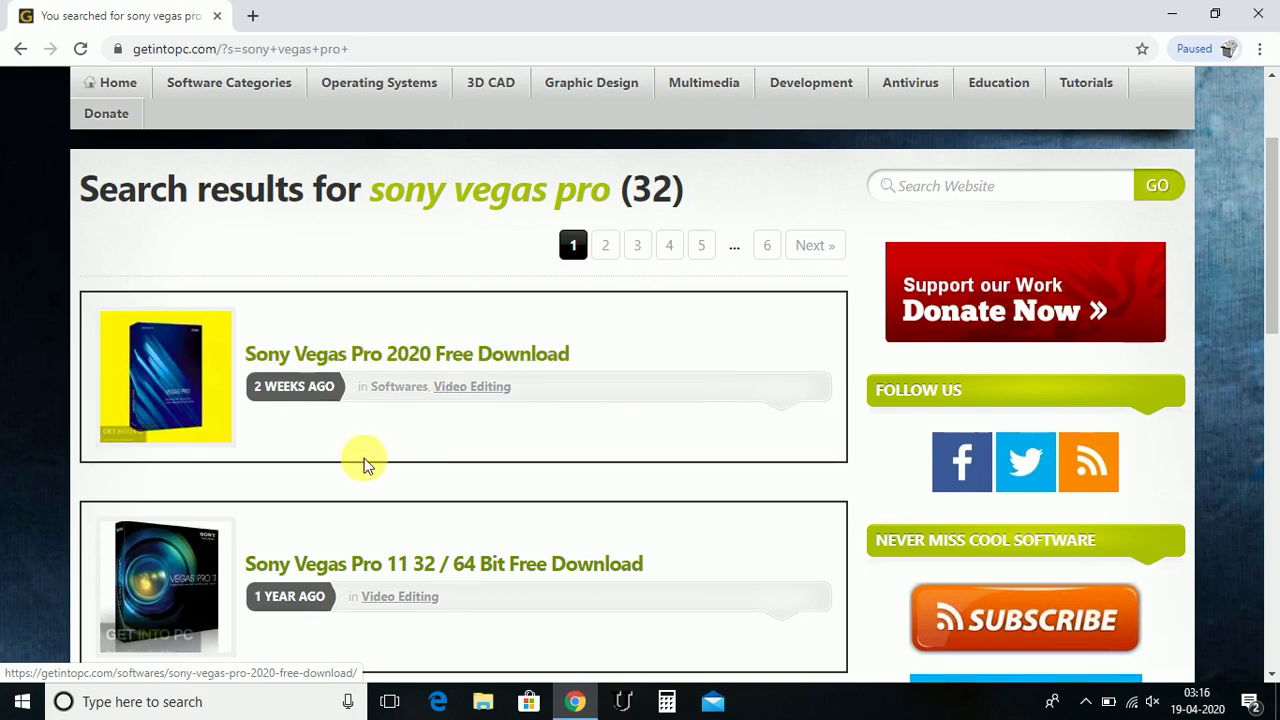
left_click(463, 365)
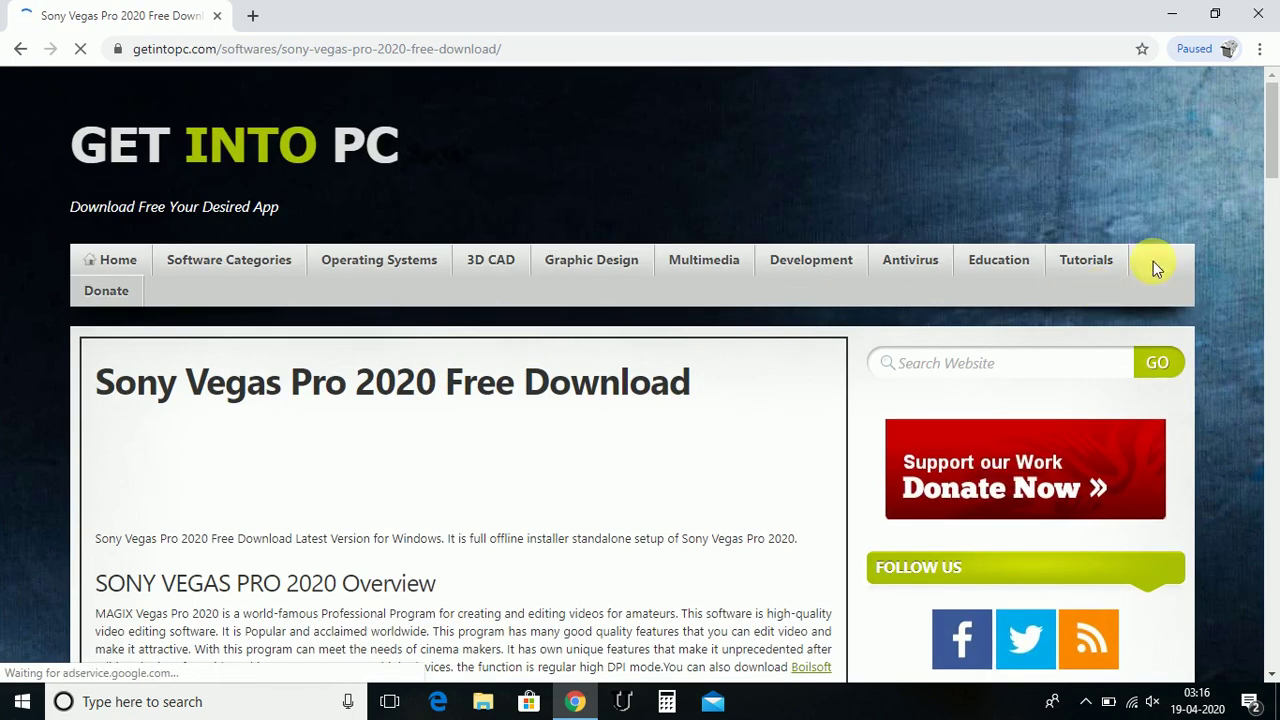
Step: Review the setup details and system requirements, and start downloading Full Setup v17.0.0 Build 421
left_click_drag(1270, 190, 1269, 451)
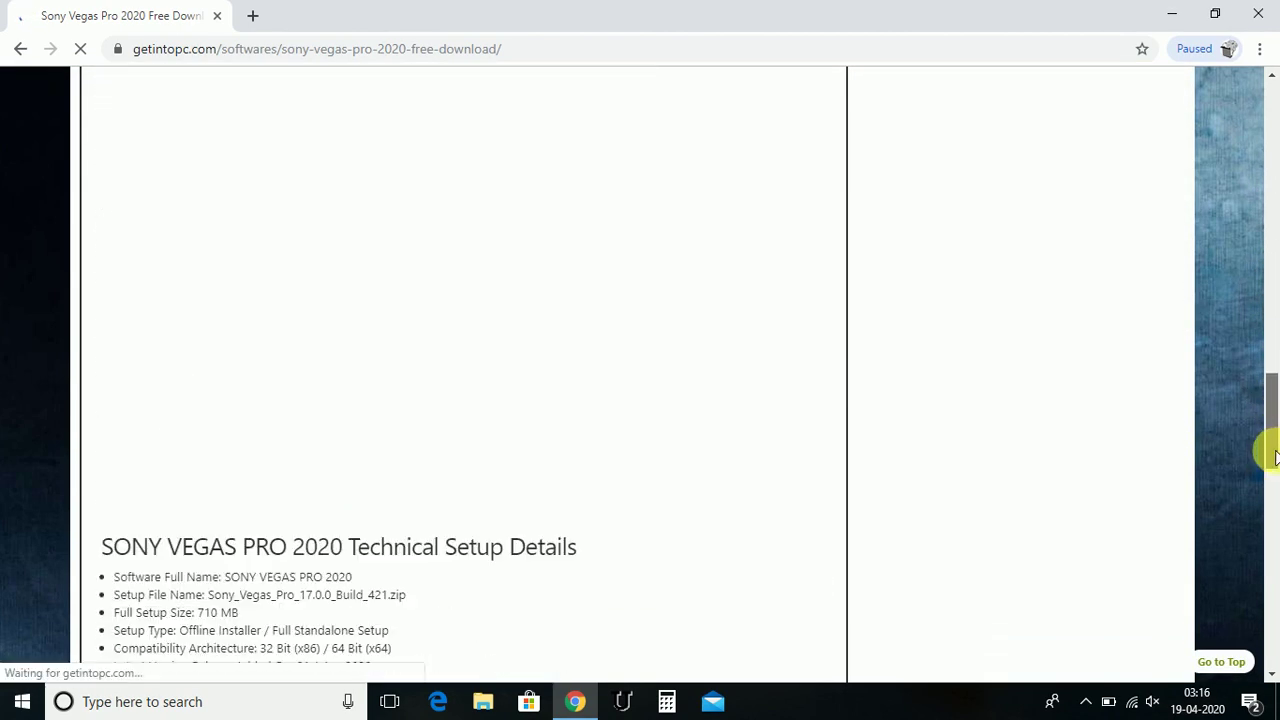
left_click_drag(1270, 305, 1266, 343)
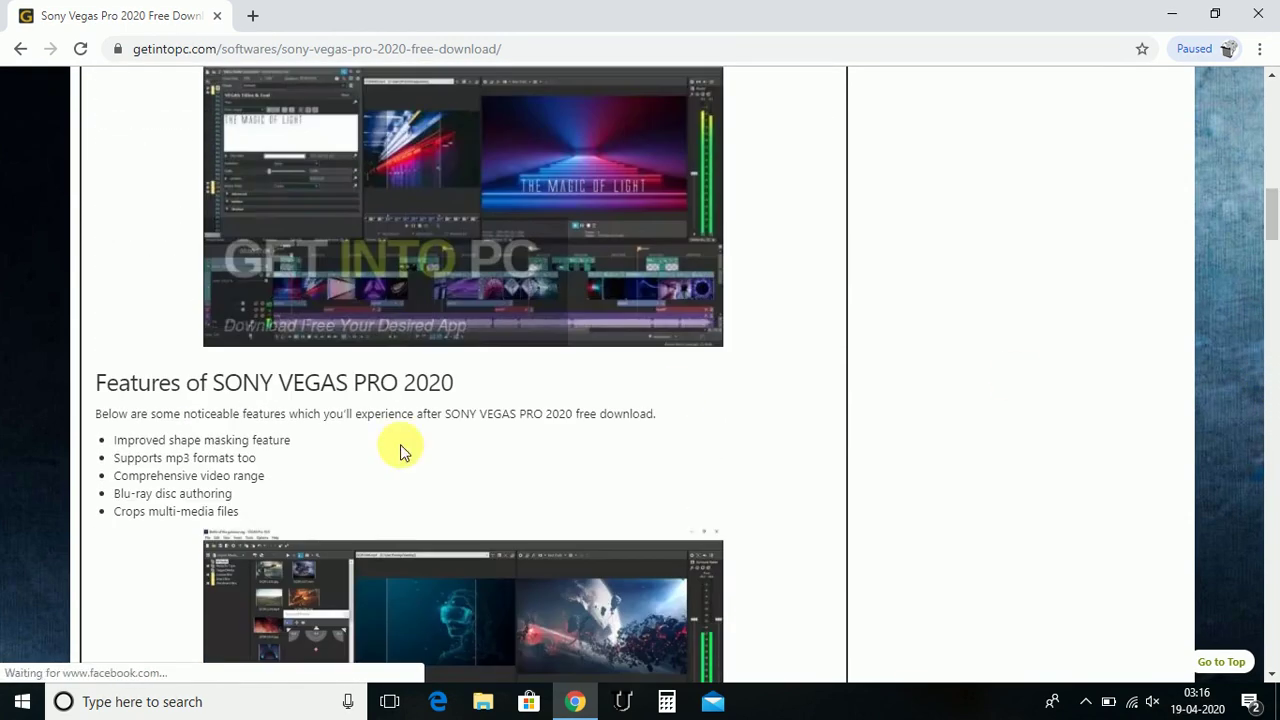
left_click_drag(1266, 214, 1267, 282)
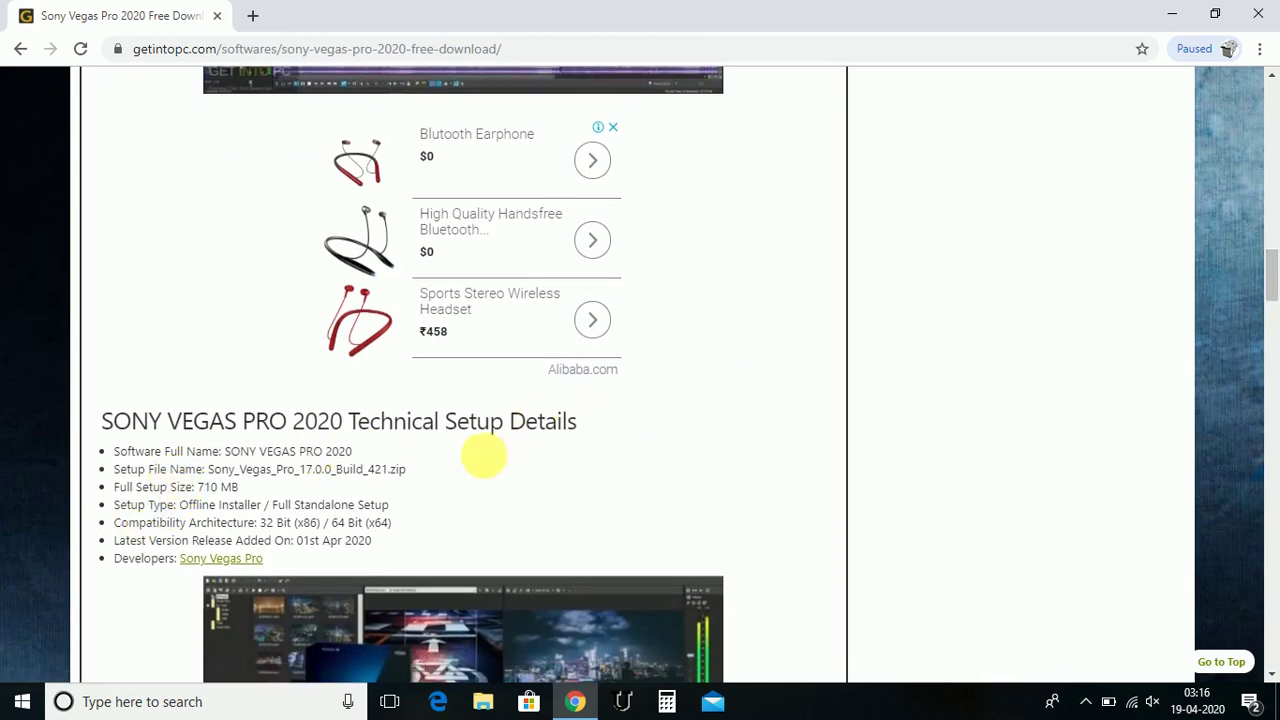
left_click_drag(1270, 292, 1271, 300)
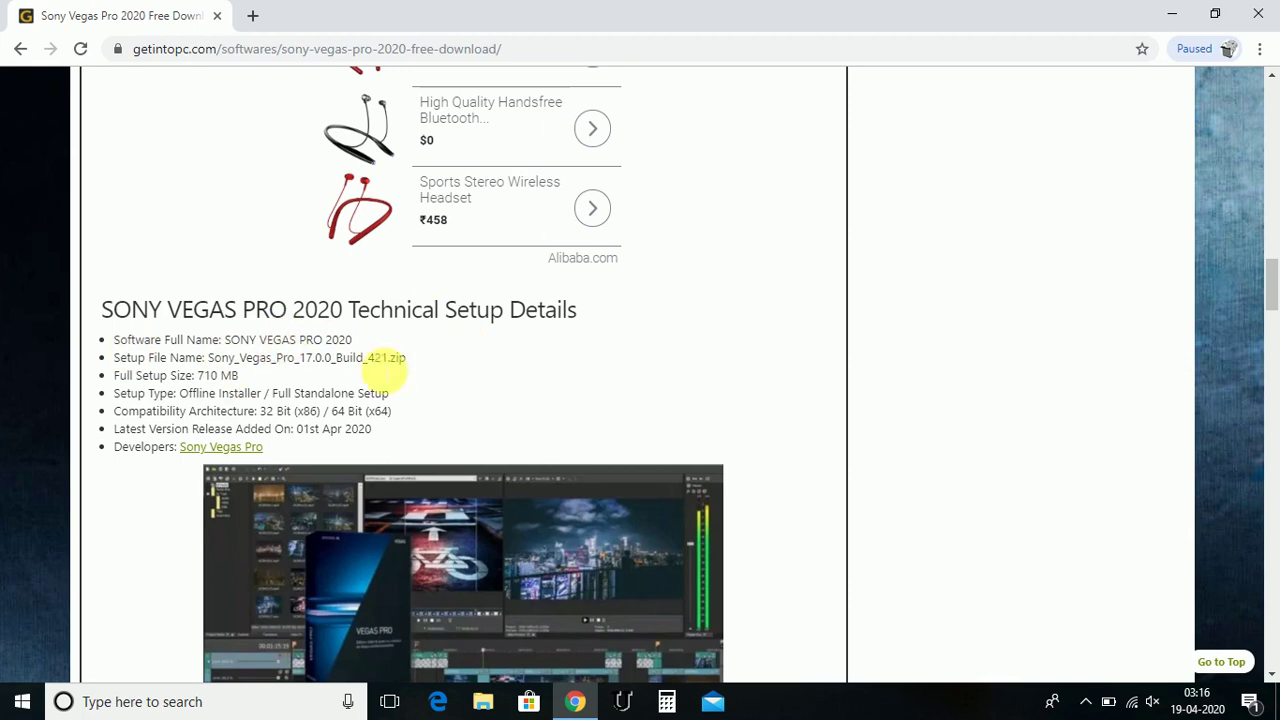
scroll(1272, 302, "down", 1)
scroll(1272, 302, "down", 1)
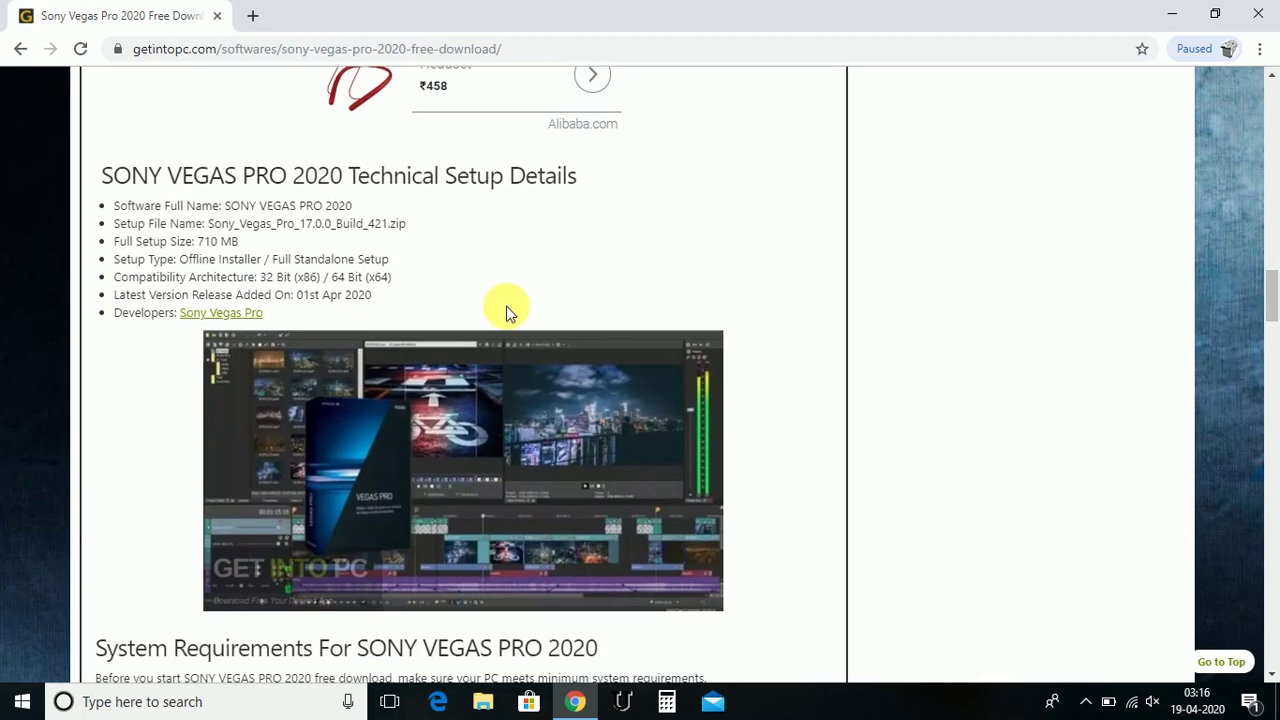
left_click_drag(1268, 318, 1258, 340)
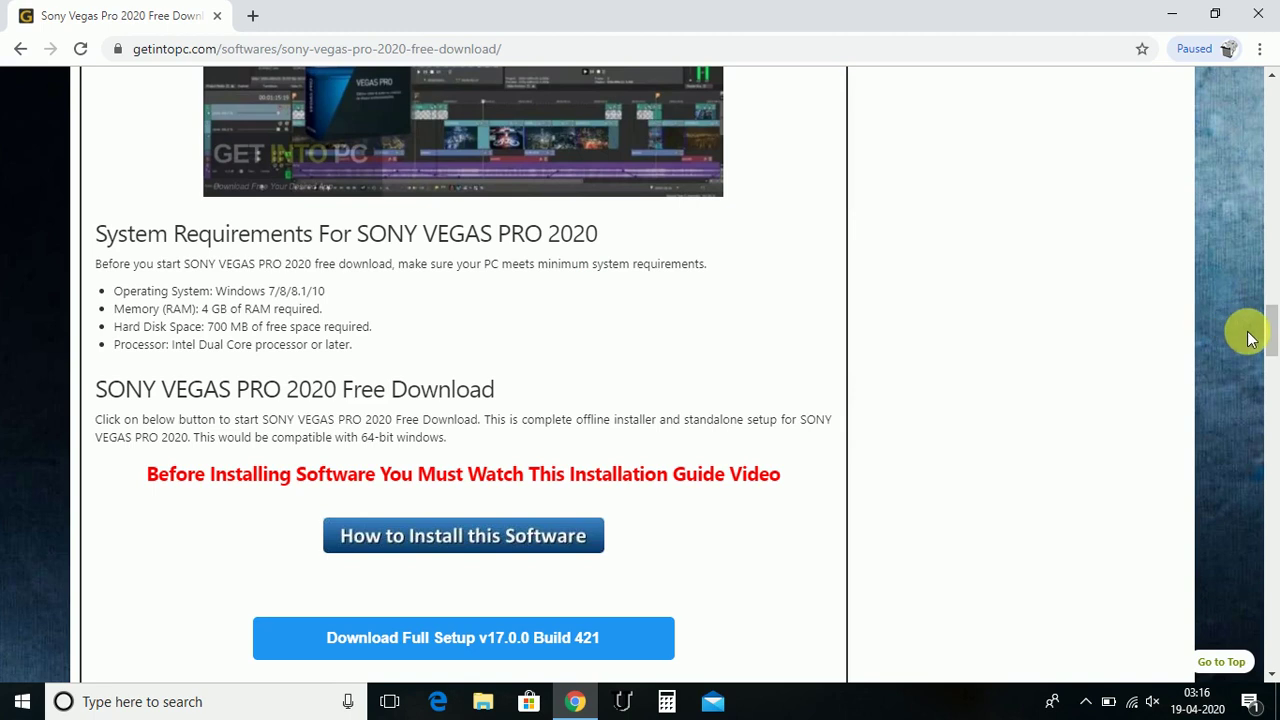
left_click_drag(1270, 333, 1266, 352)
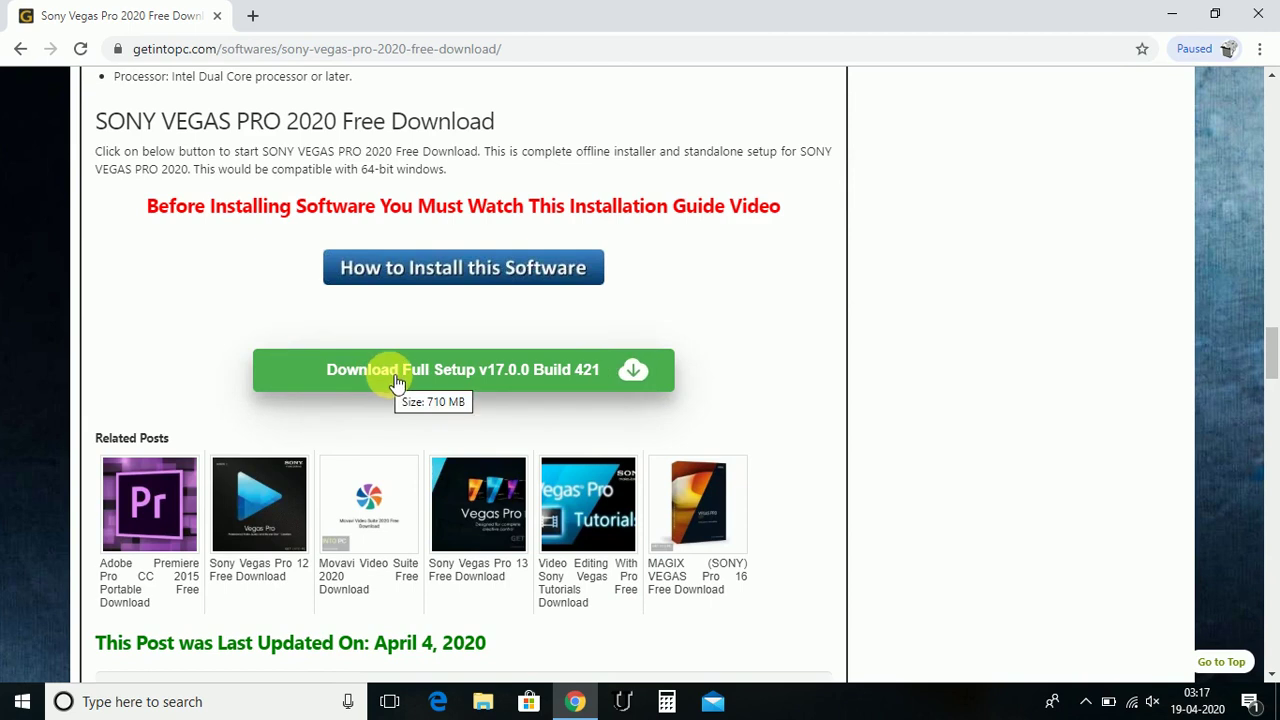
left_click(480, 378)
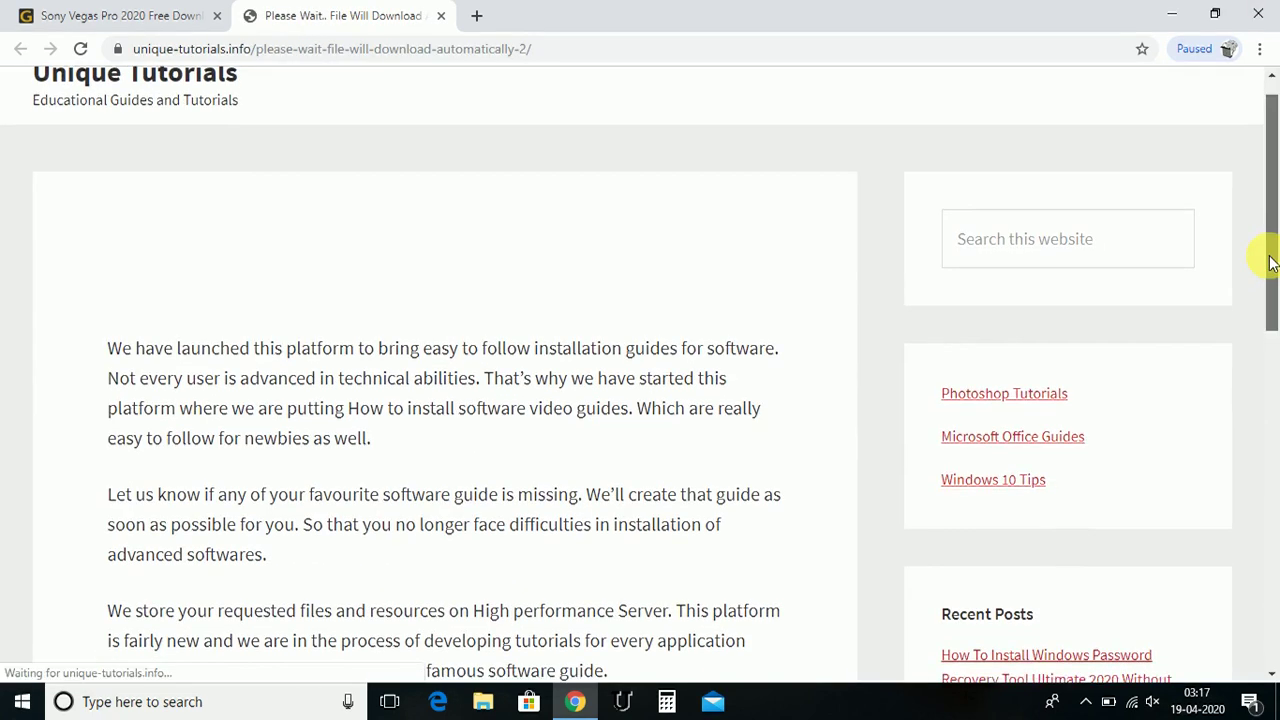
Step: Read through the waiting page until the zip download starts, and pause the download
left_click_drag(1267, 262, 1100, 378)
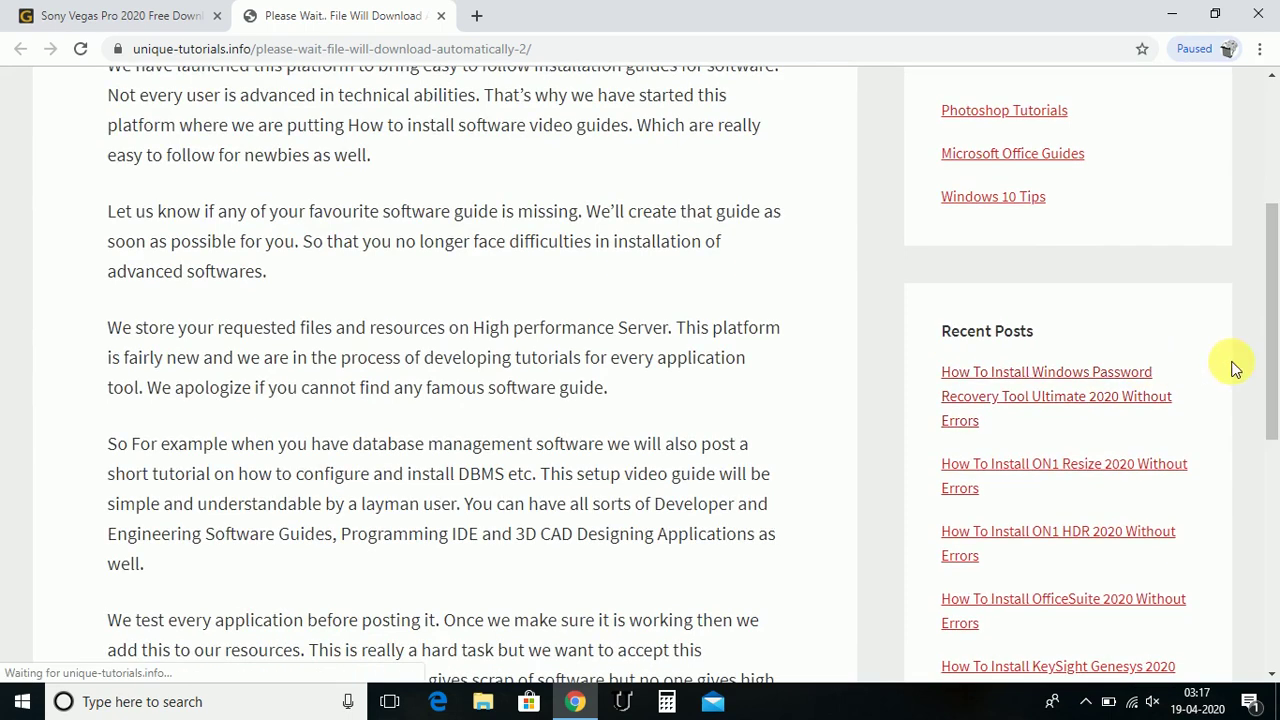
left_click_drag(1274, 368, 1218, 590)
scroll(730, 360, "down", 1)
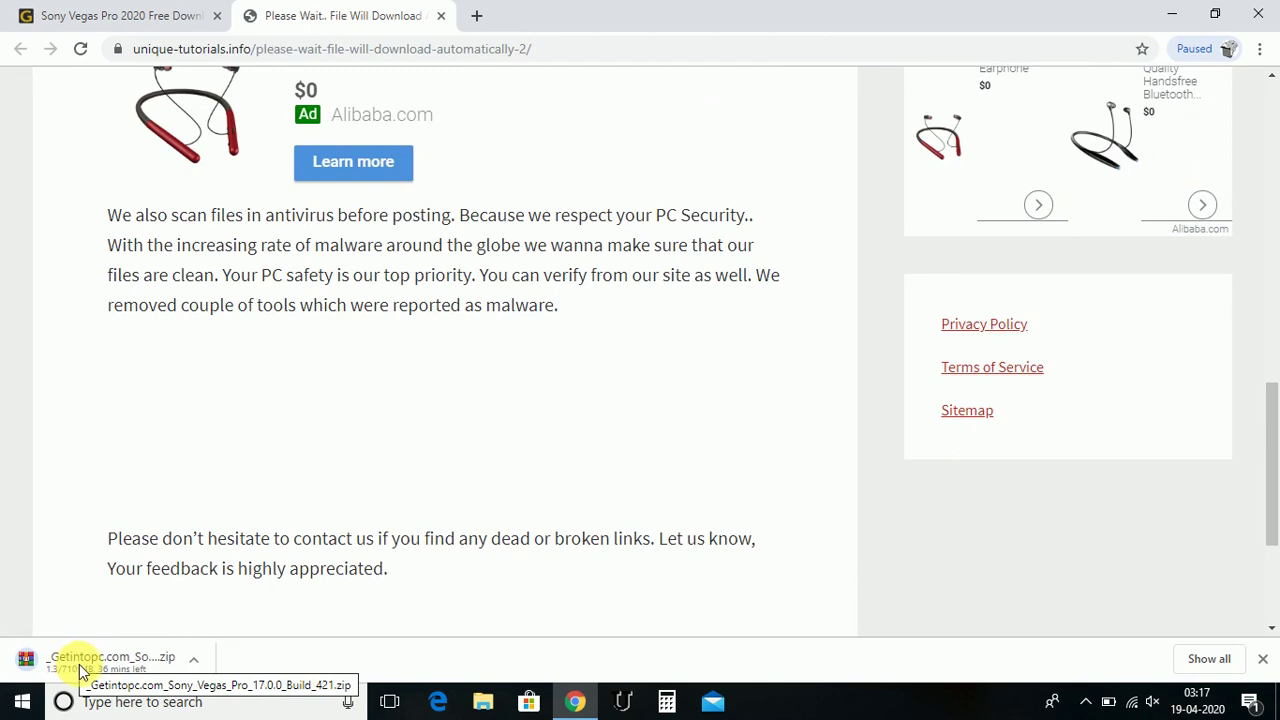
left_click(192, 664)
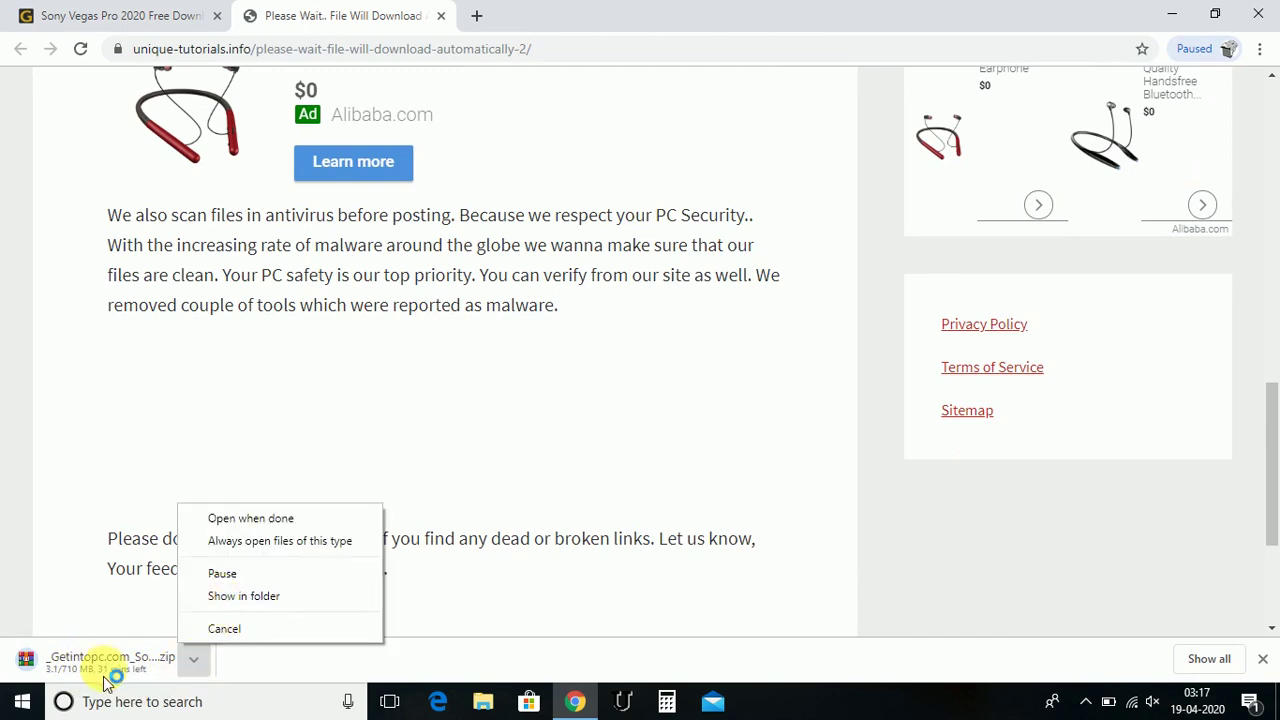
left_click(223, 580)
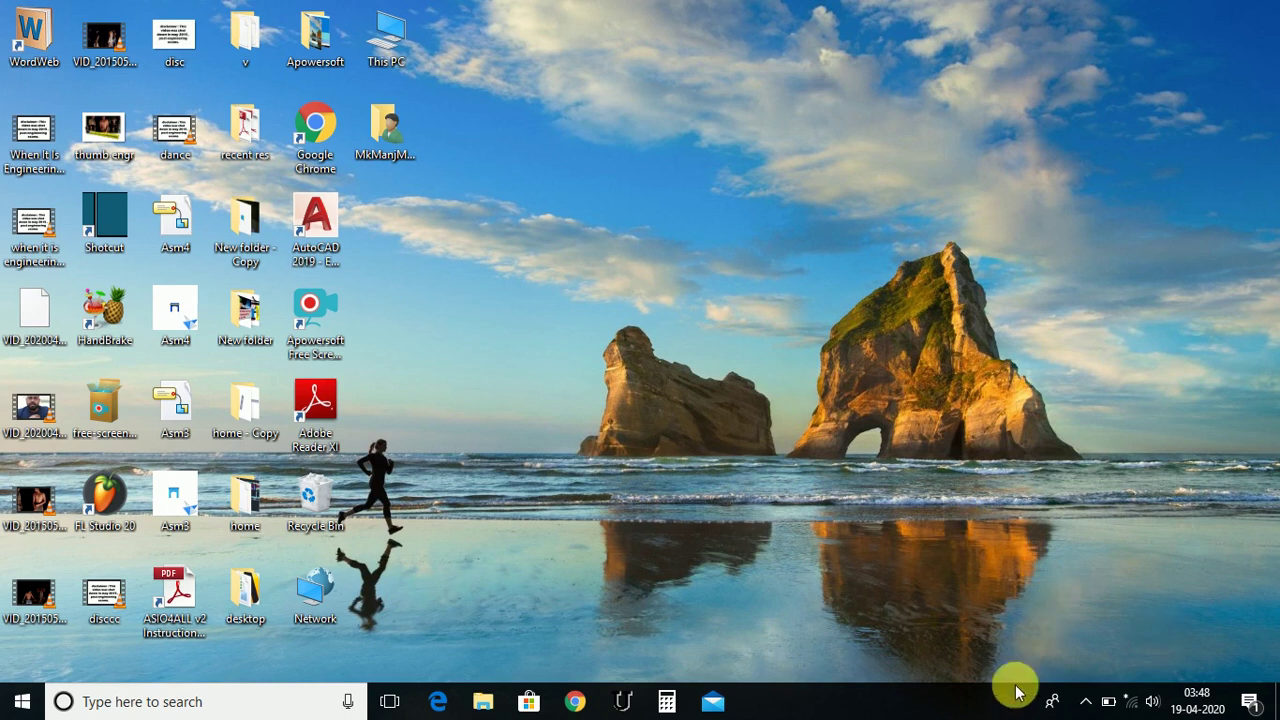
Step: Open the Virus & threat protection settings in Windows Defender Security Center
left_click(1085, 706)
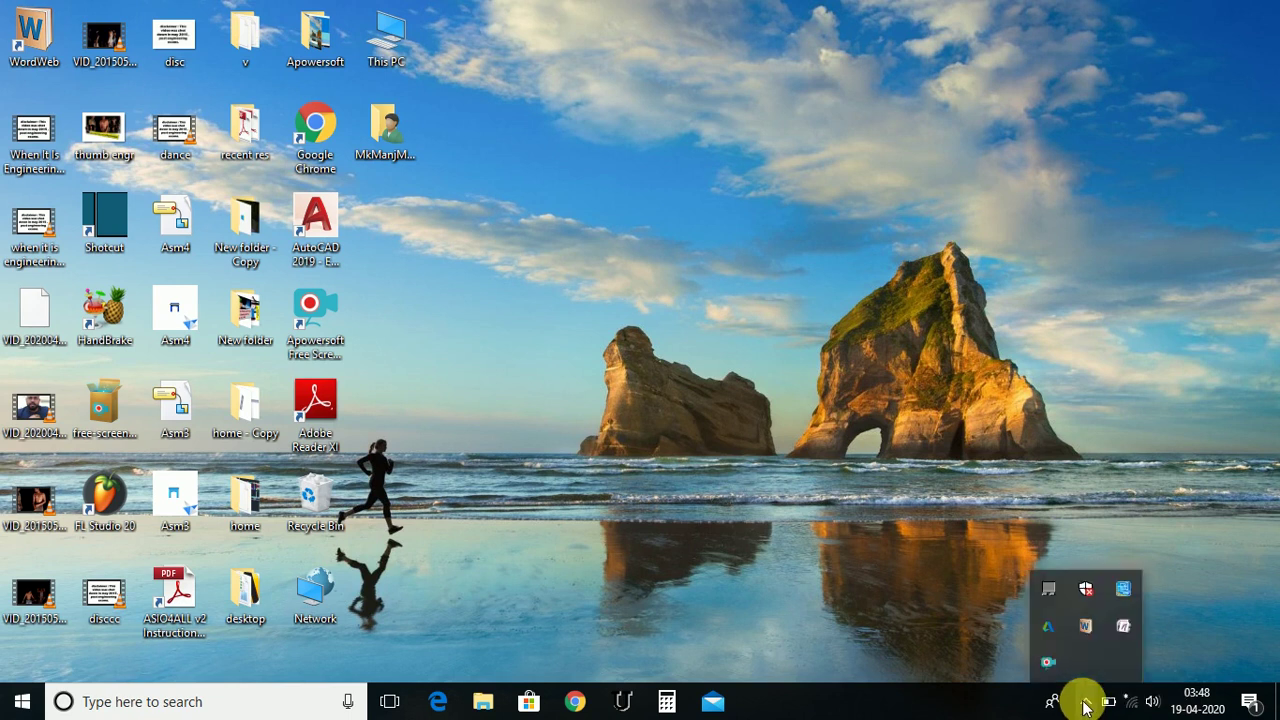
left_click(1085, 590)
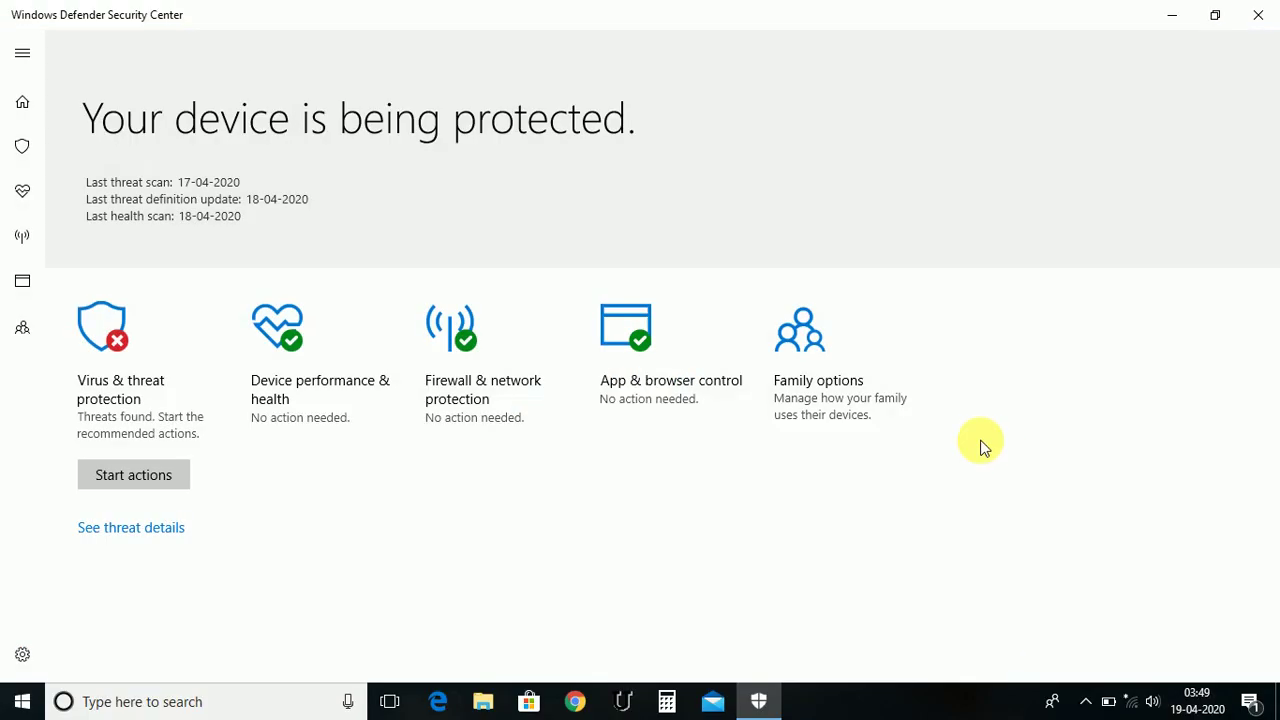
left_click(128, 393)
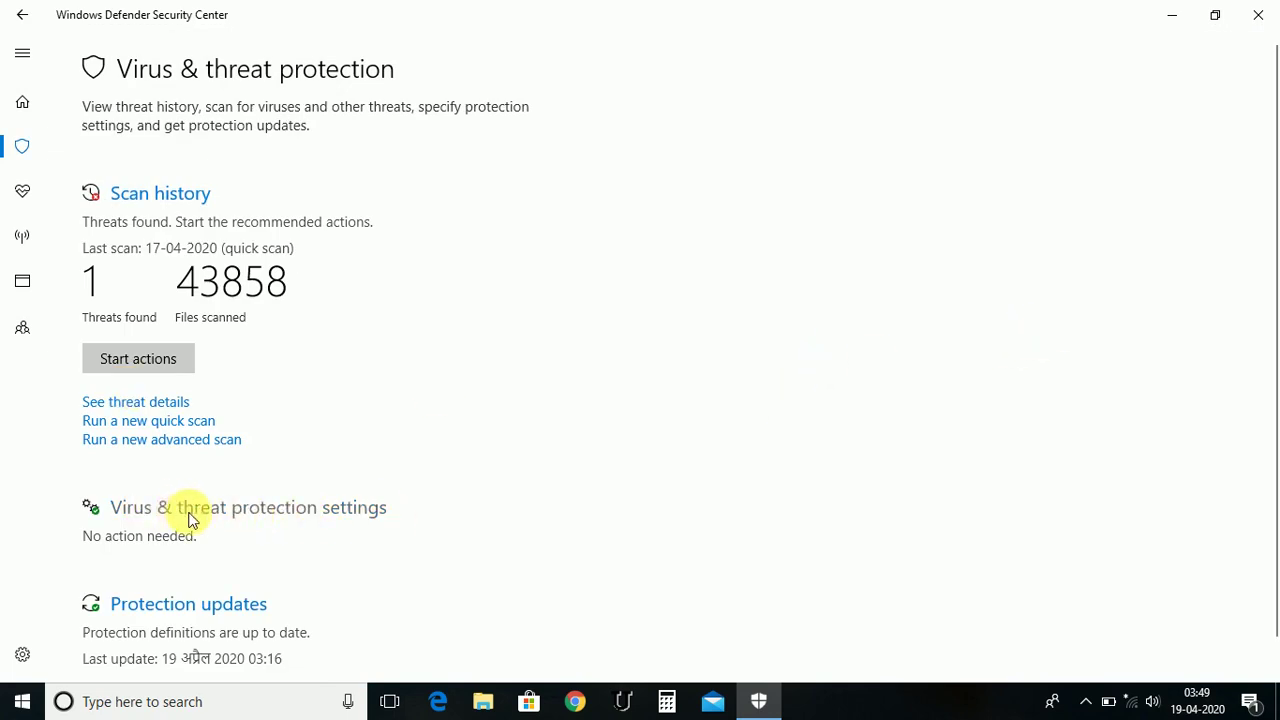
left_click(226, 508)
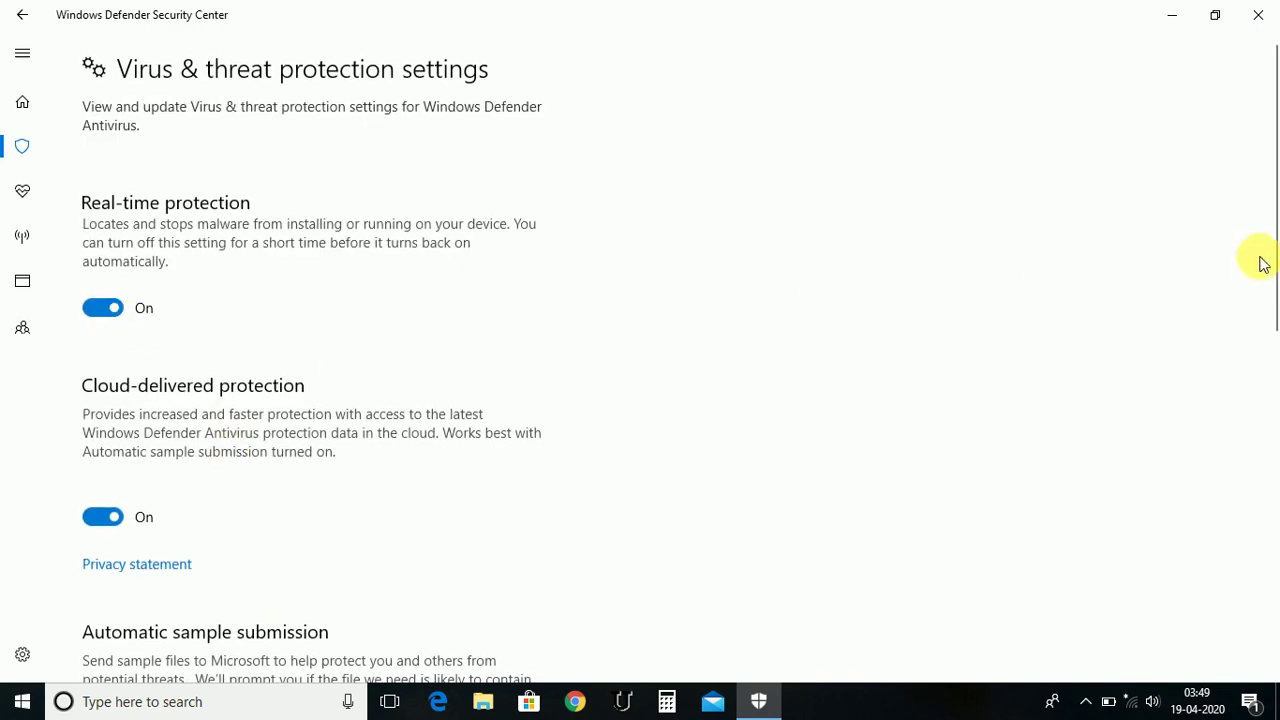
Step: Turn off Real-time protection and Cloud-delivered protection, and dismiss the cloud protection warning
mouse_move(1268, 191)
left_mouse_down()
mouse_move(1270, 357)
mouse_move(1269, 206)
left_mouse_up()
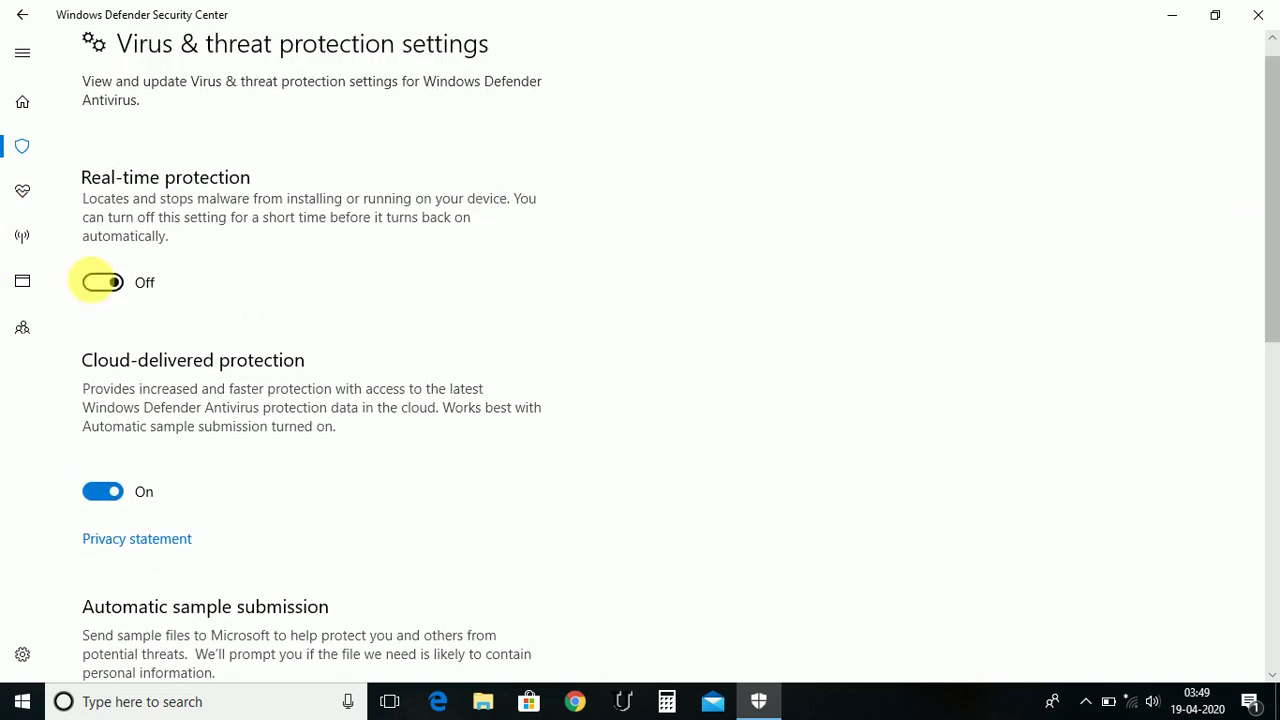
left_click(92, 286)
left_click(101, 528)
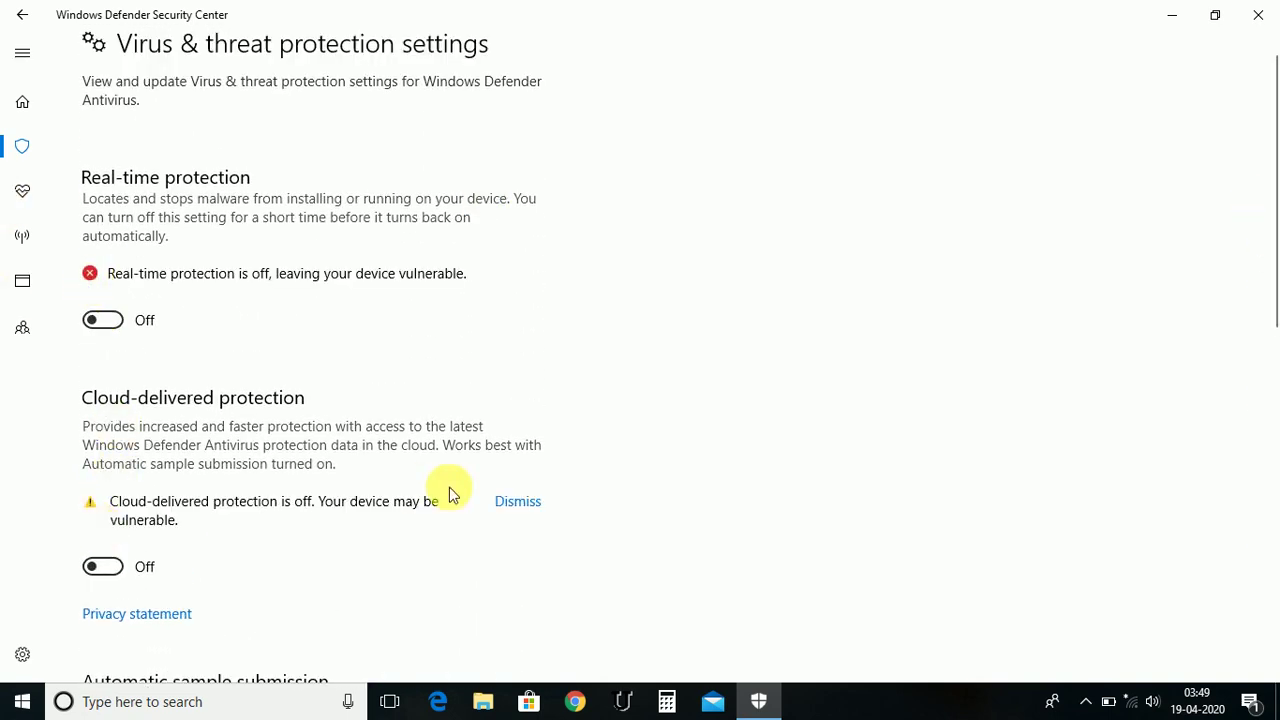
left_click(510, 502)
Step: Turn off Automatic sample submission, dismiss its warning, and close the security window
scroll(1267, 290, "down", 2)
scroll(1265, 285, "down", 5)
left_click(90, 327)
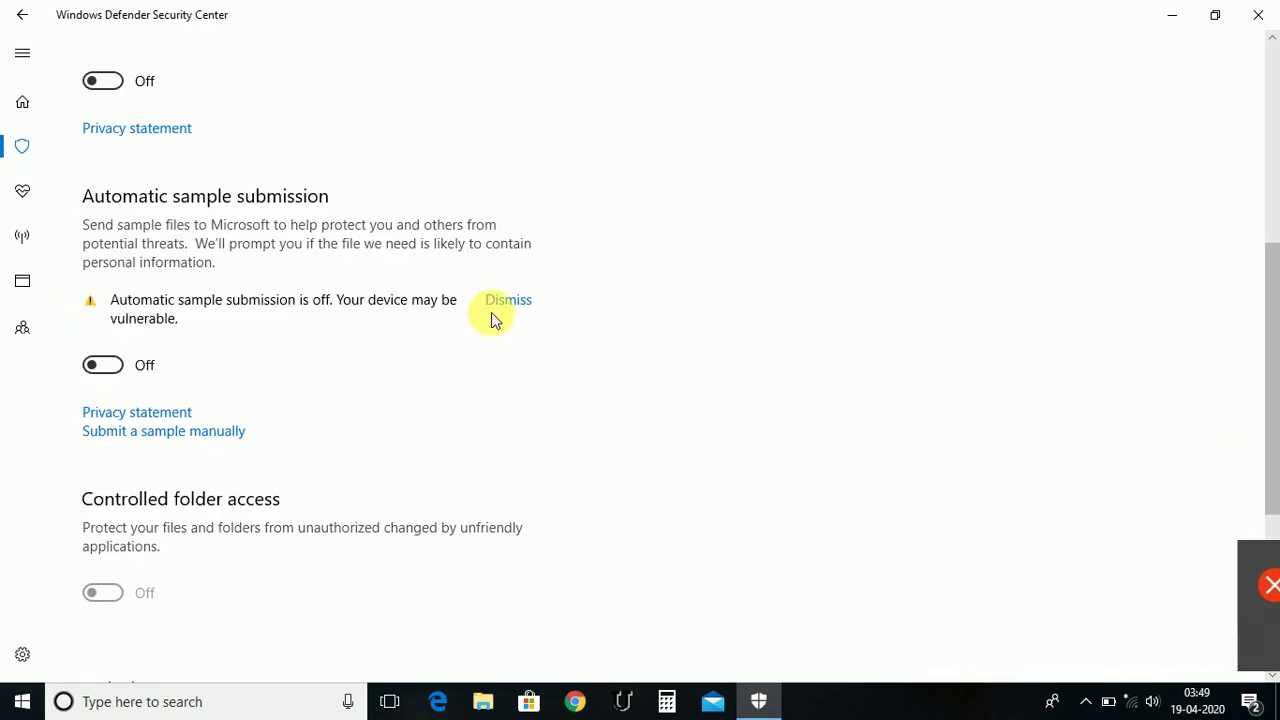
left_click(491, 312)
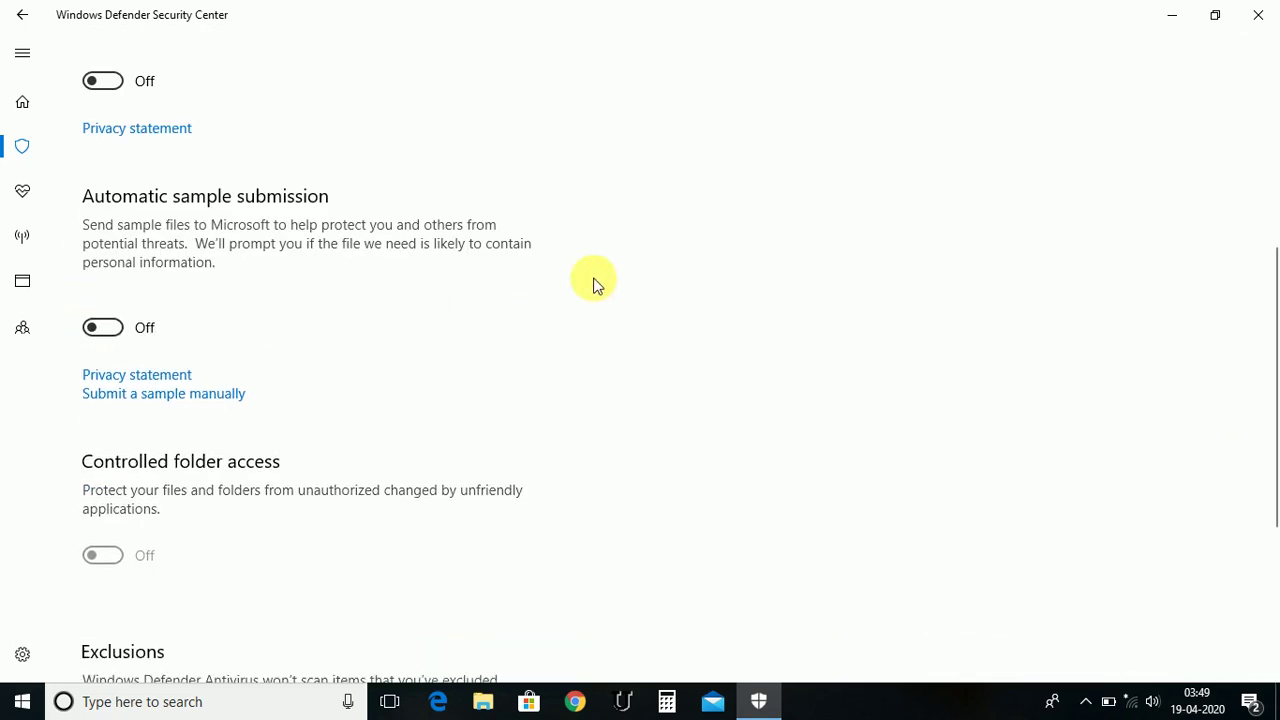
left_click(1260, 16)
right_click(761, 63)
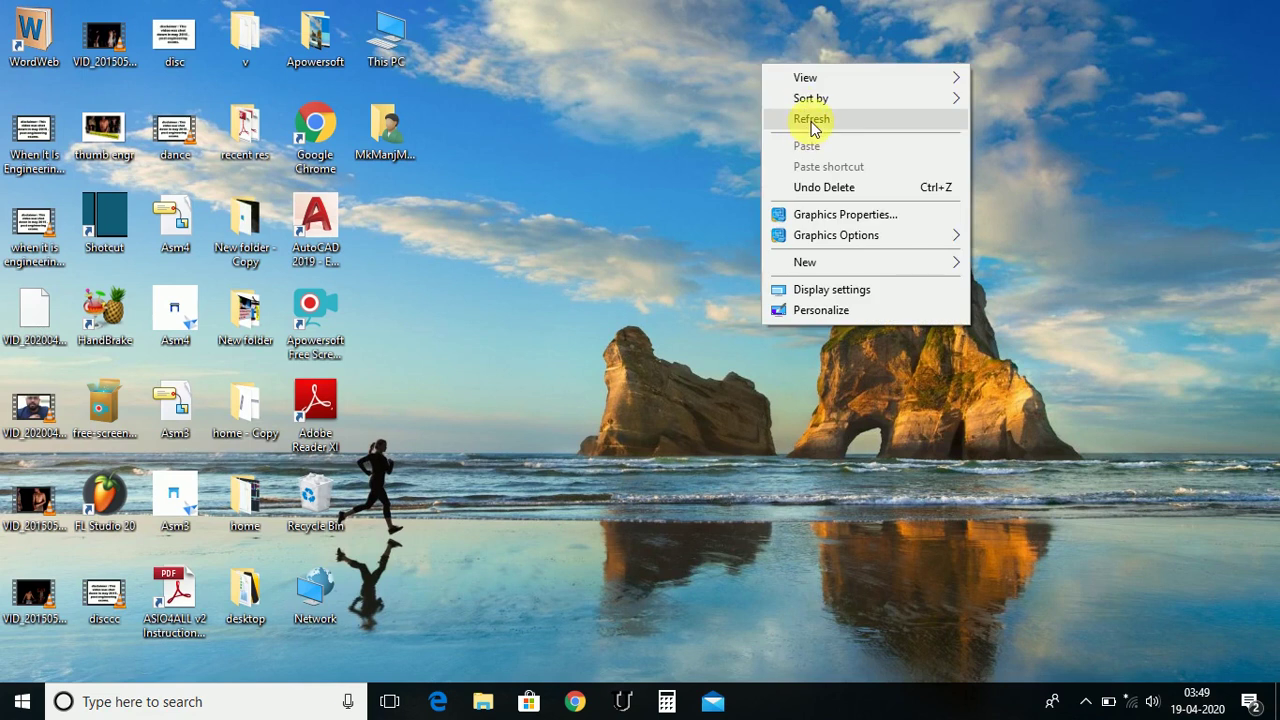
left_click(804, 118)
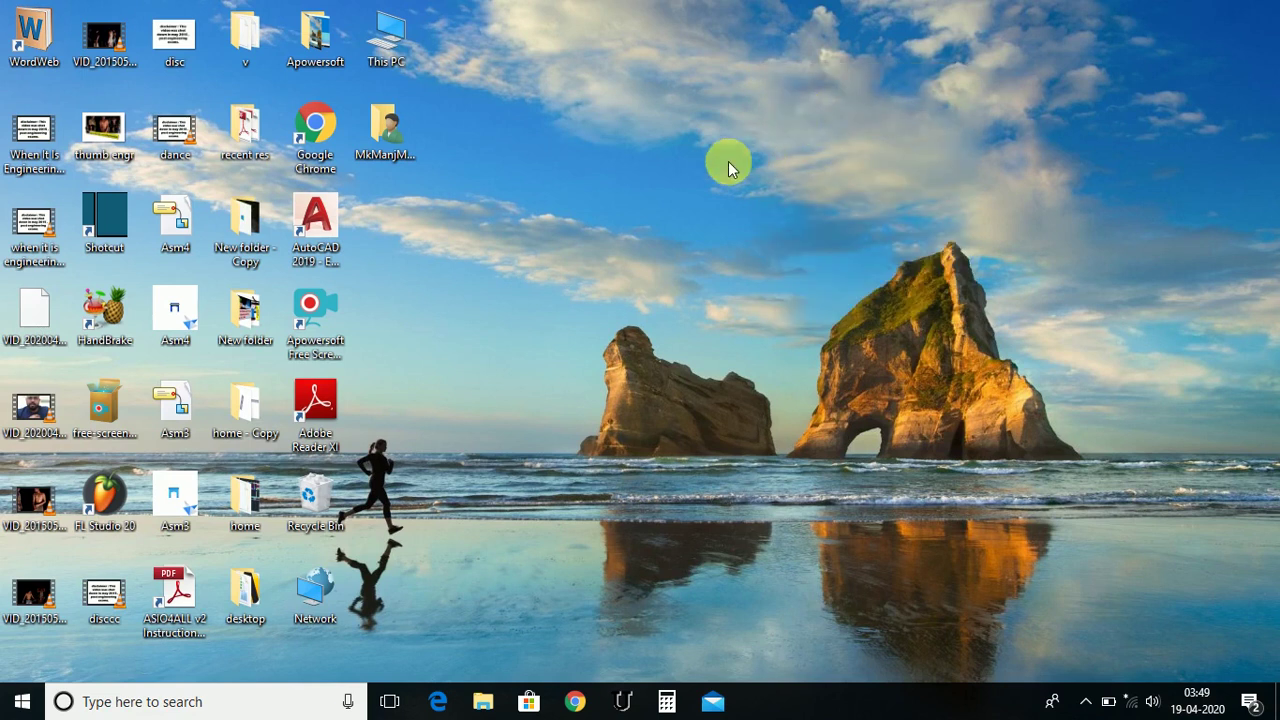
right_click(612, 177)
left_click(632, 234)
Step: Open the "sony v" folder on Local Disk (F:) in File Explorer
double_click(387, 40)
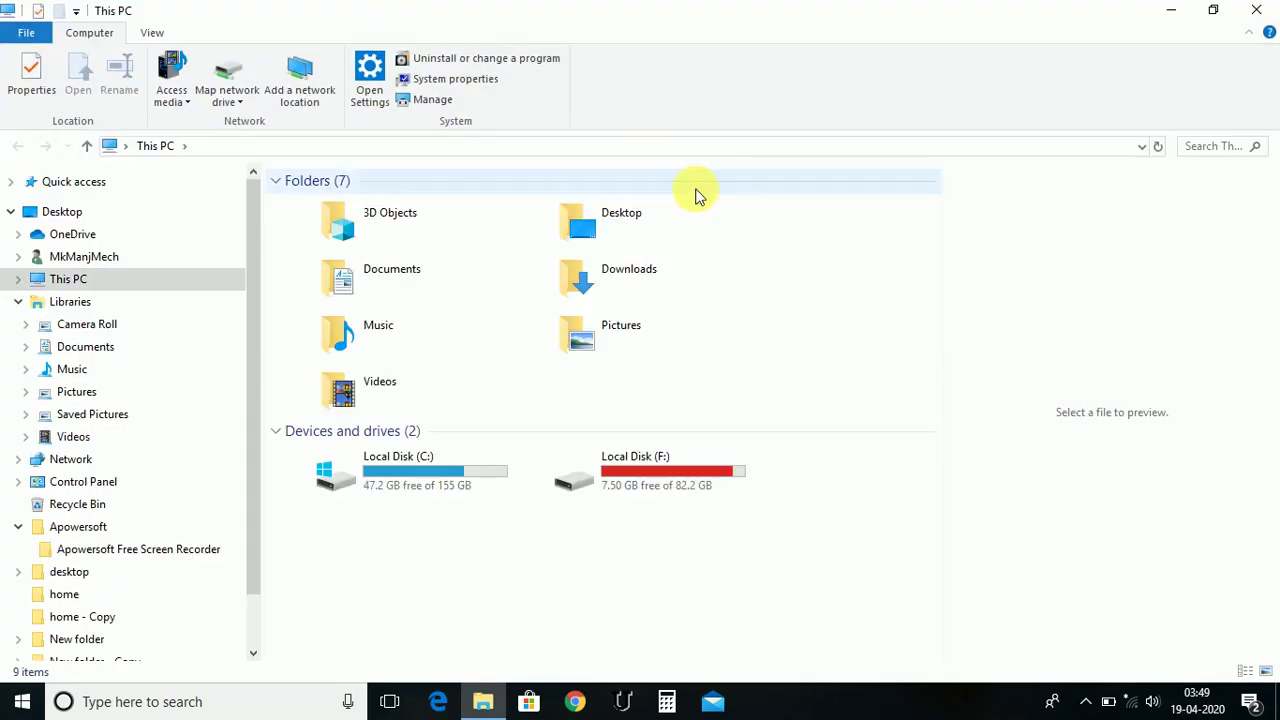
double_click(668, 467)
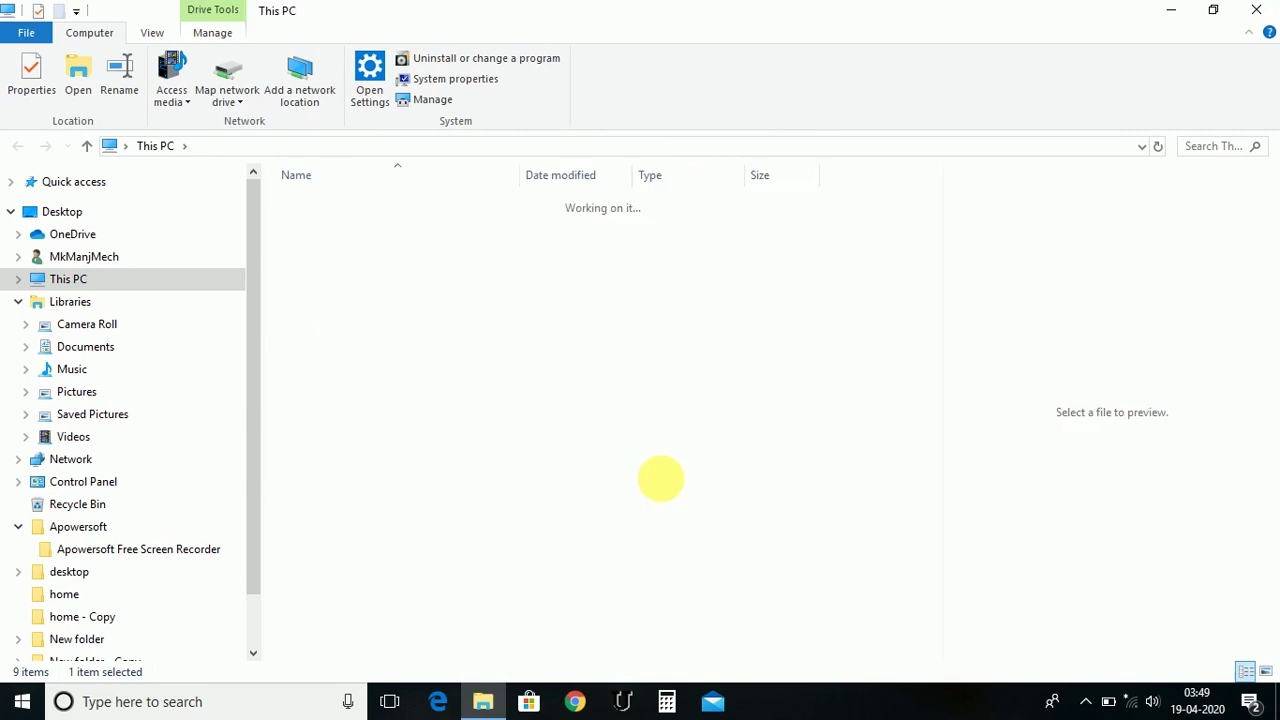
left_click(380, 480)
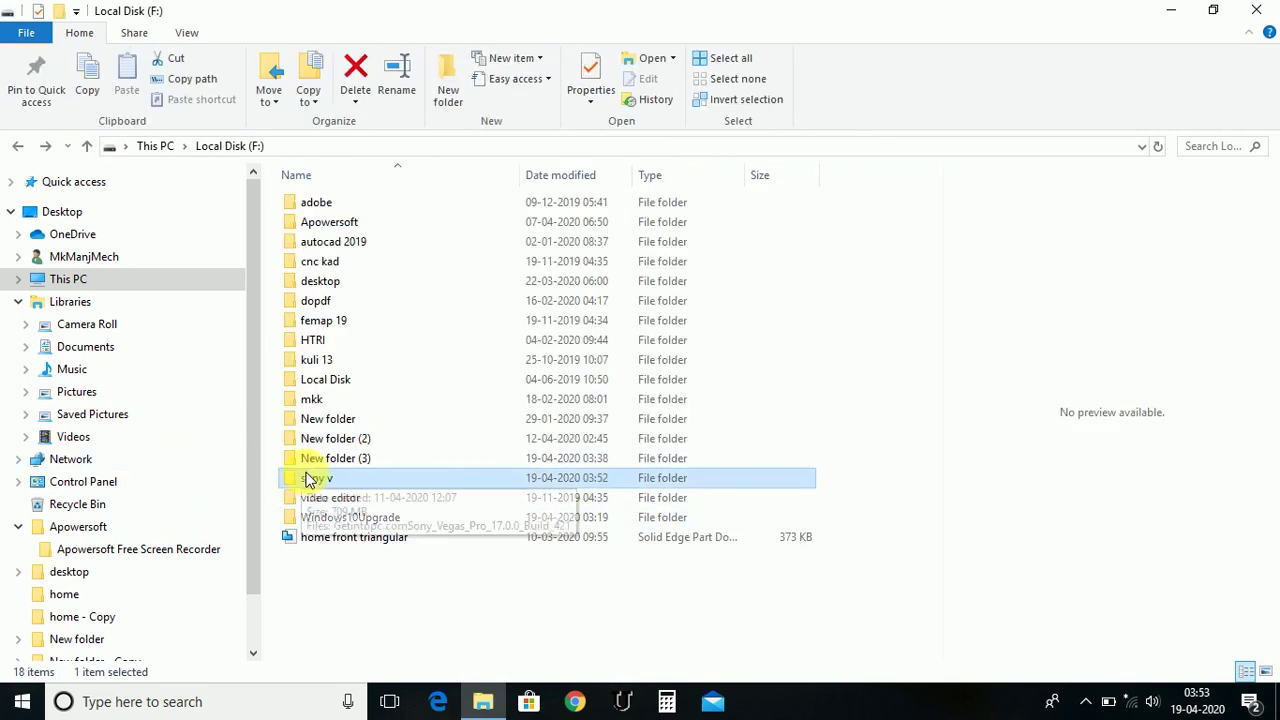
left_click(322, 478)
double_click(322, 478)
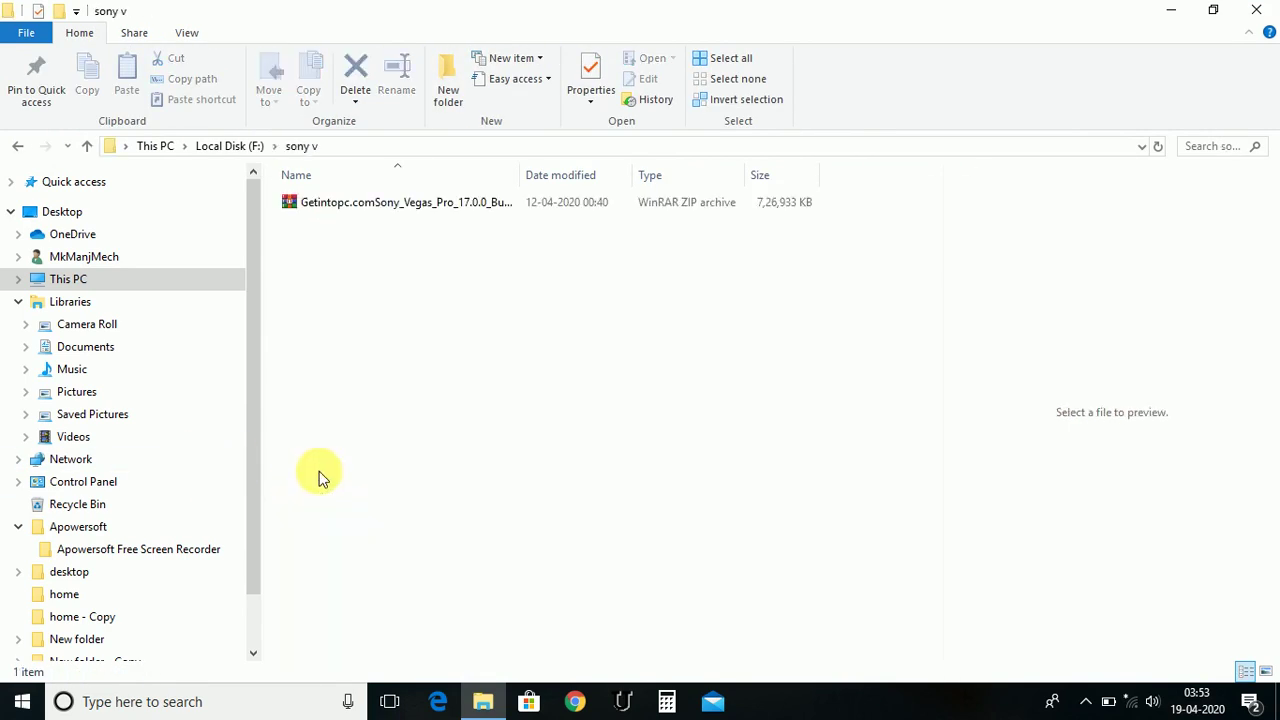
Step: Extract the Sony Vegas Pro 17.0.0 ZIP archive directly into the current "sony v" folder
left_click(374, 210)
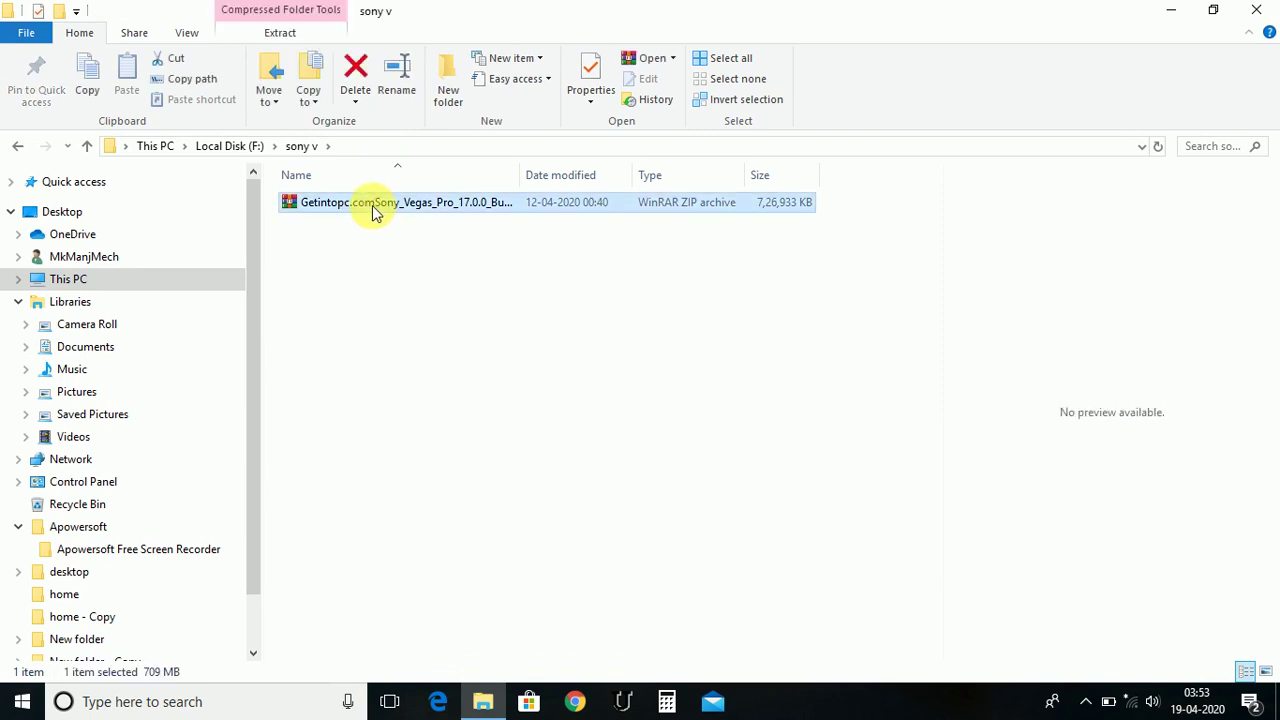
right_click(372, 206)
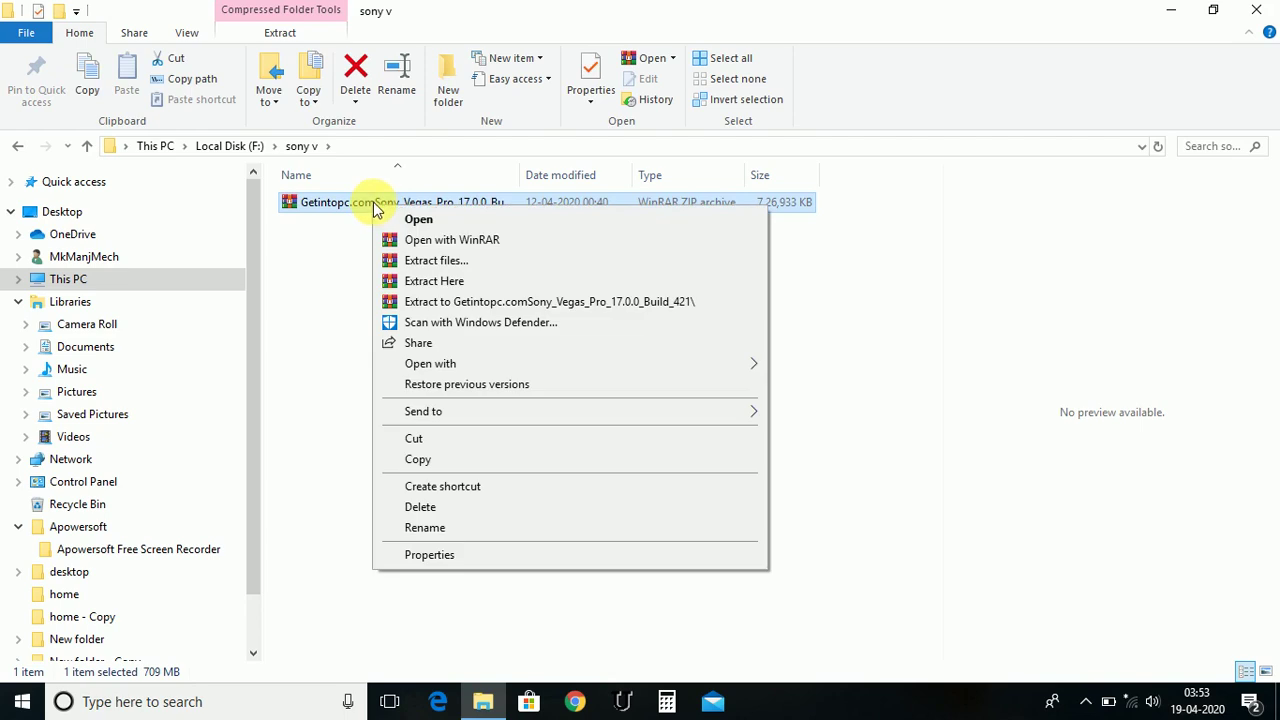
left_click(432, 284)
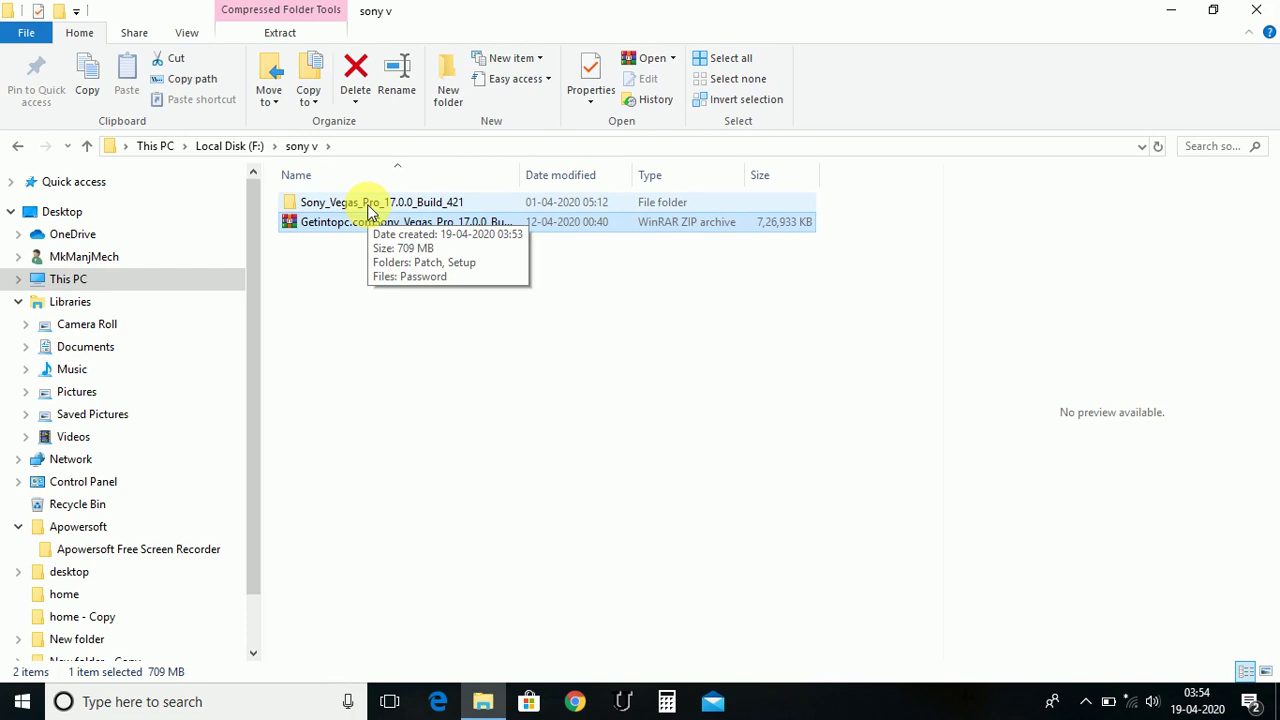
Step: Open the Setup folder inside Sony_Vegas_Pro_17.0.0_Build_421 and run the Setup application as administrator
double_click(368, 204)
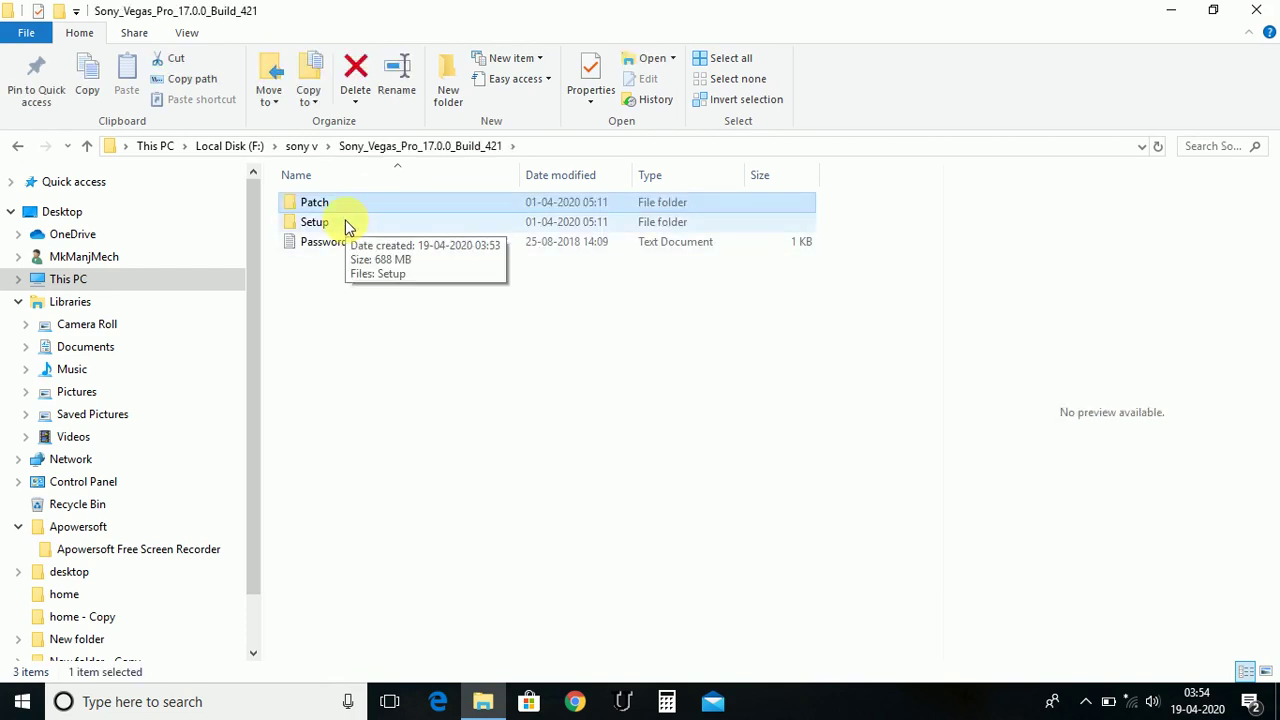
left_click(353, 223)
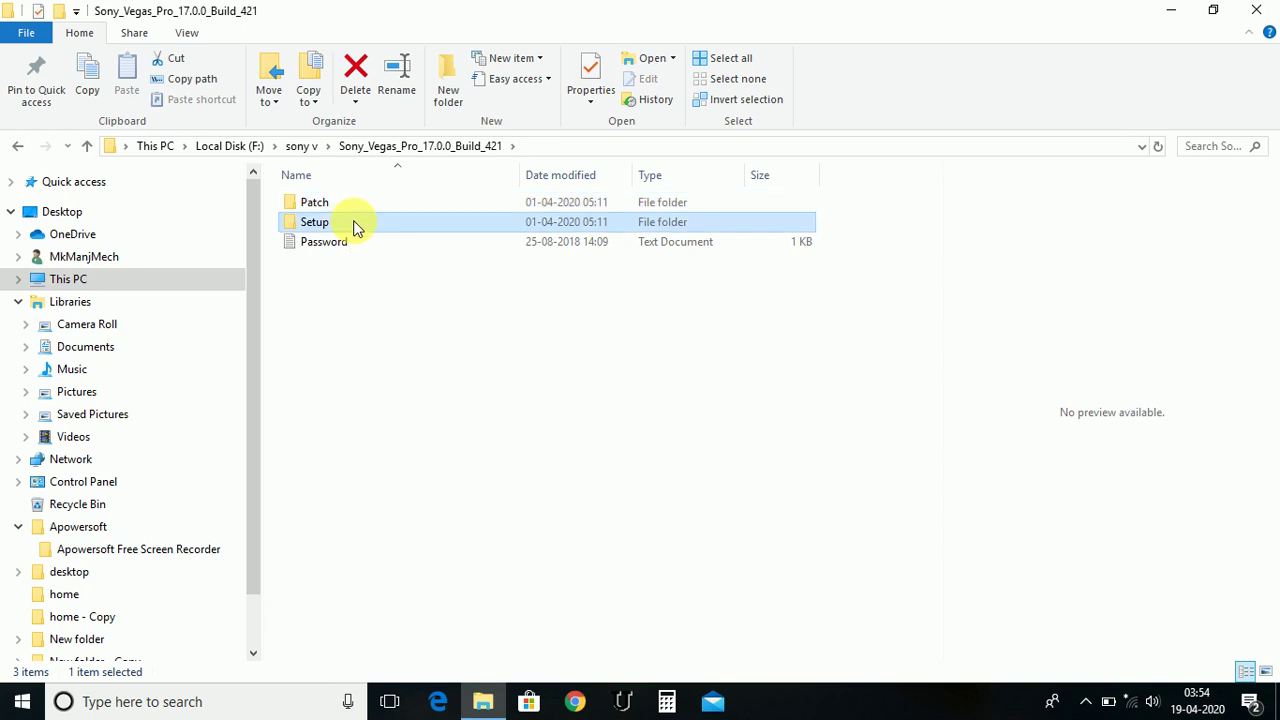
double_click(353, 223)
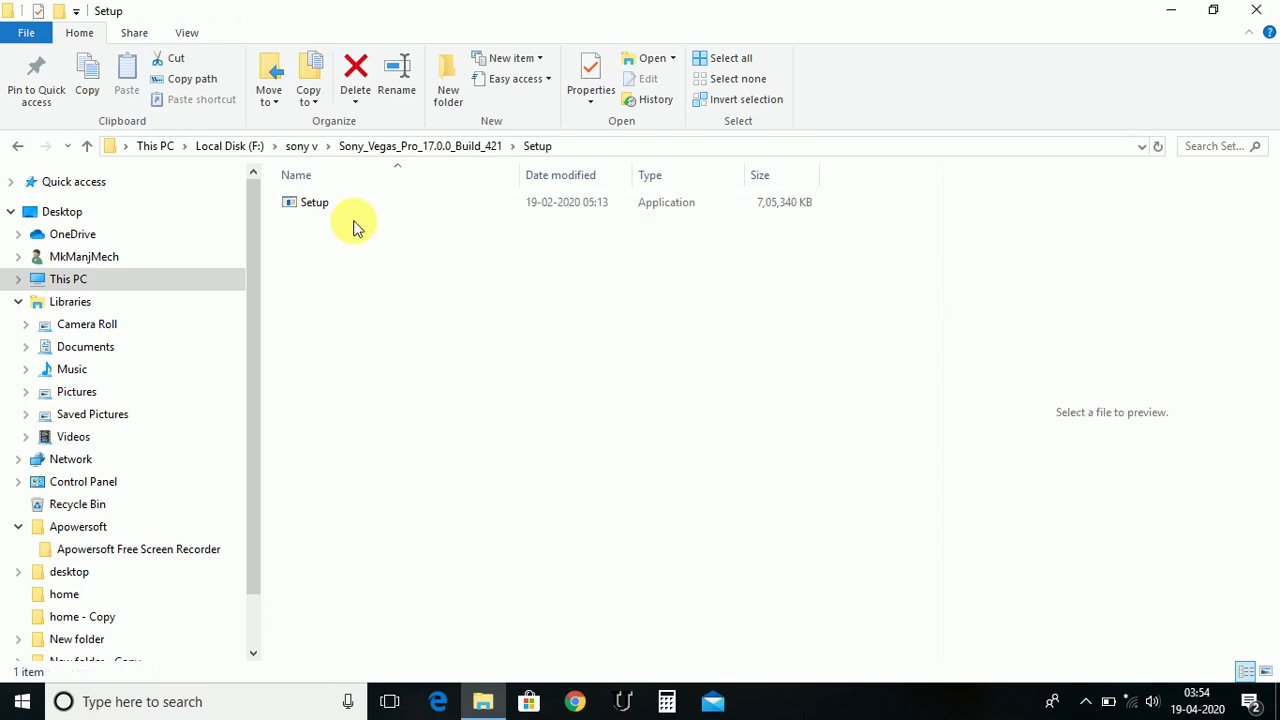
left_click(332, 212)
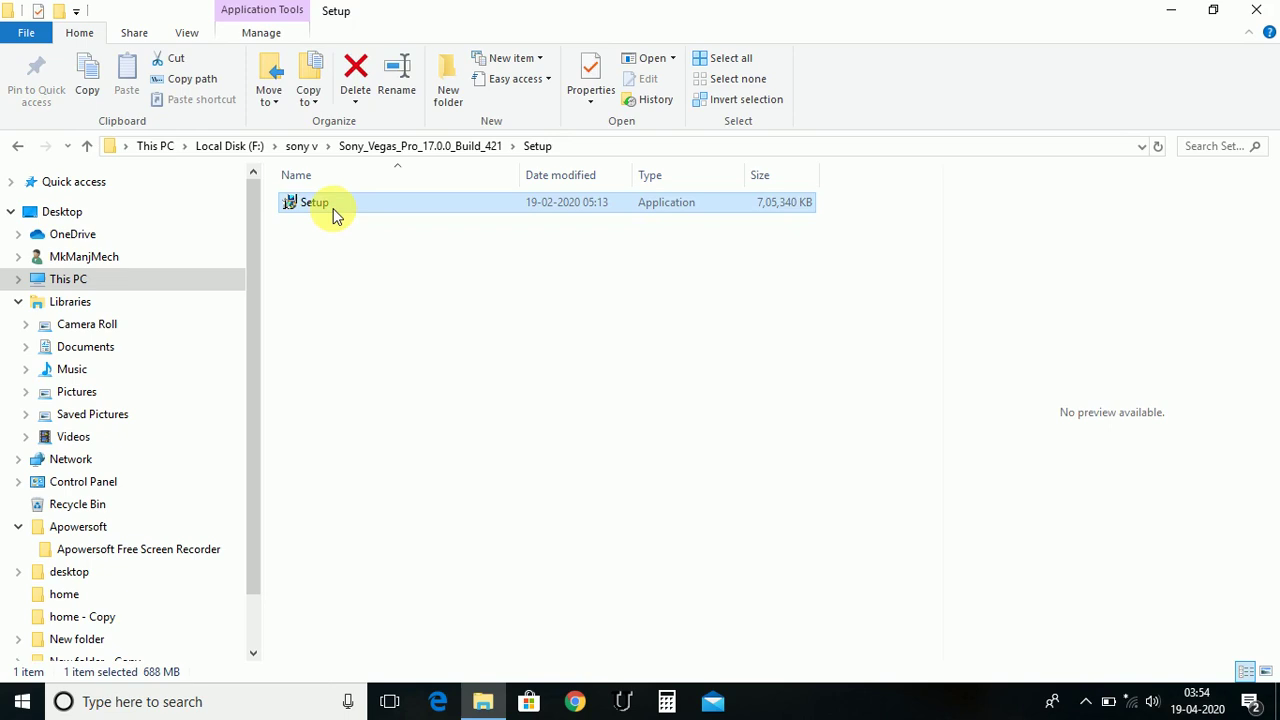
right_click(333, 208)
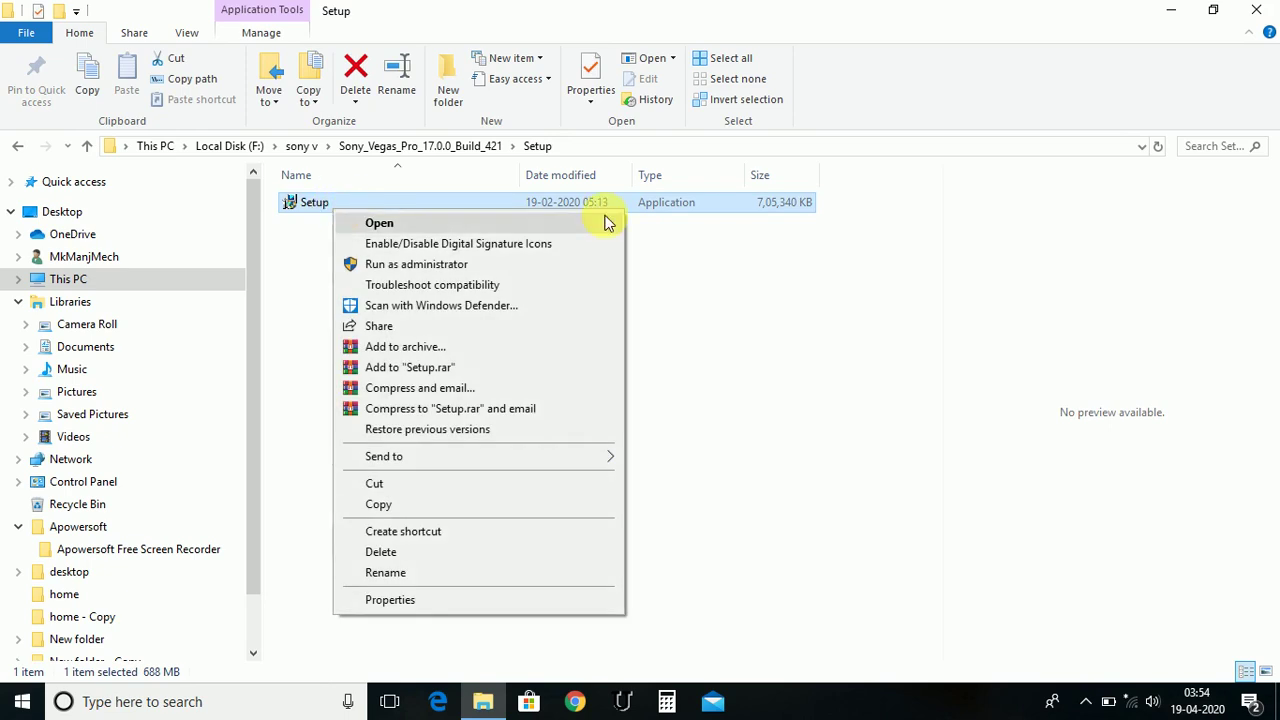
left_click(435, 266)
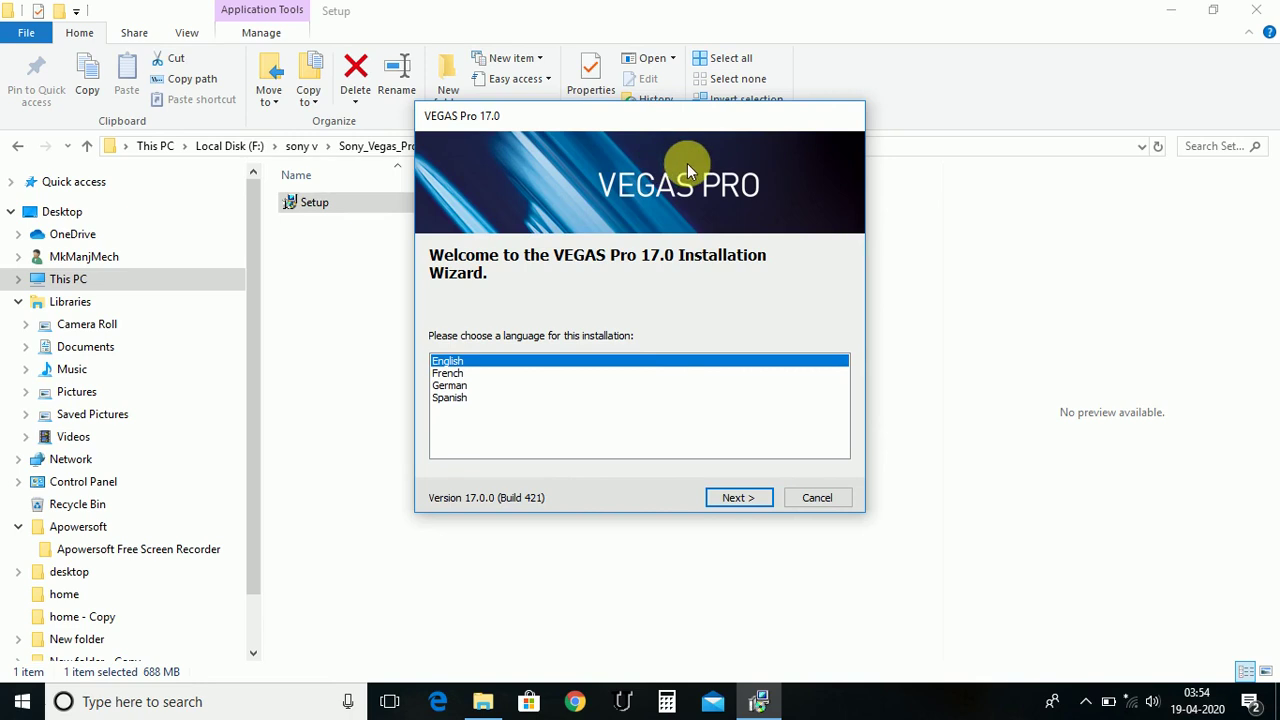
Step: Install VEGAS Pro 17.0 in English to the default folder, accepting the license agreement and privacy policy, and finish the wizard
left_click(736, 500)
left_click(546, 438)
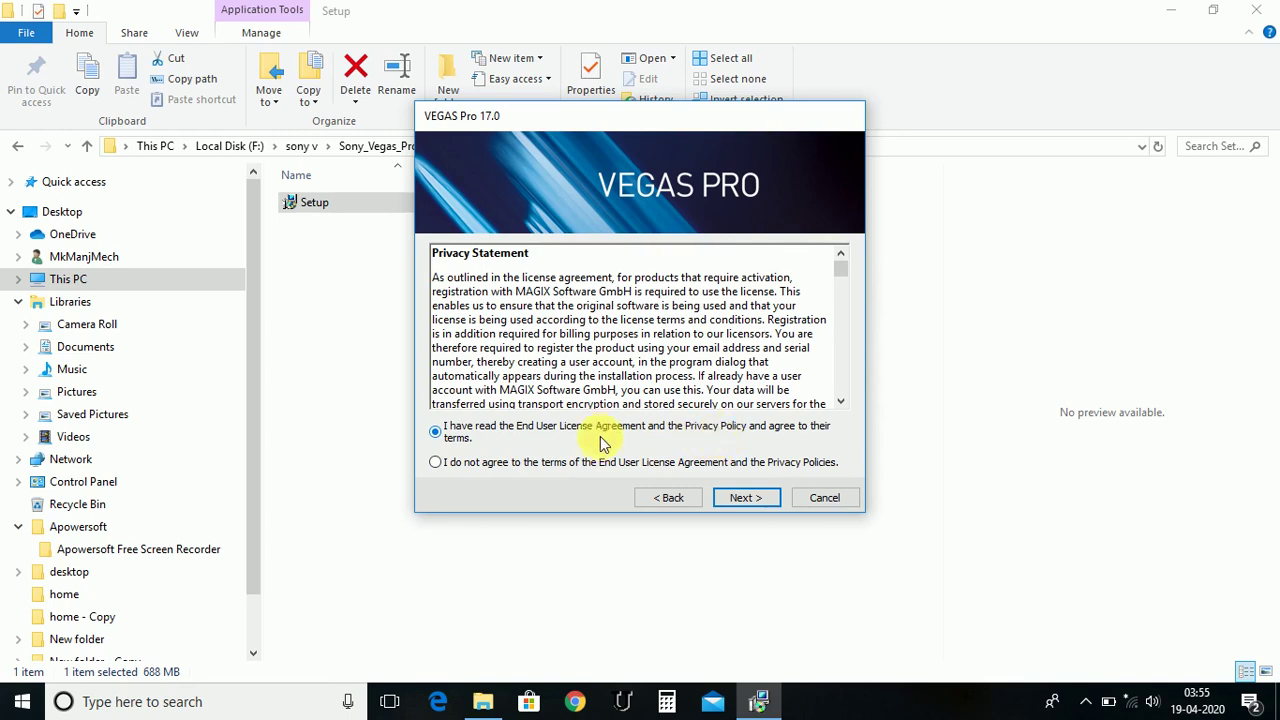
left_click(745, 498)
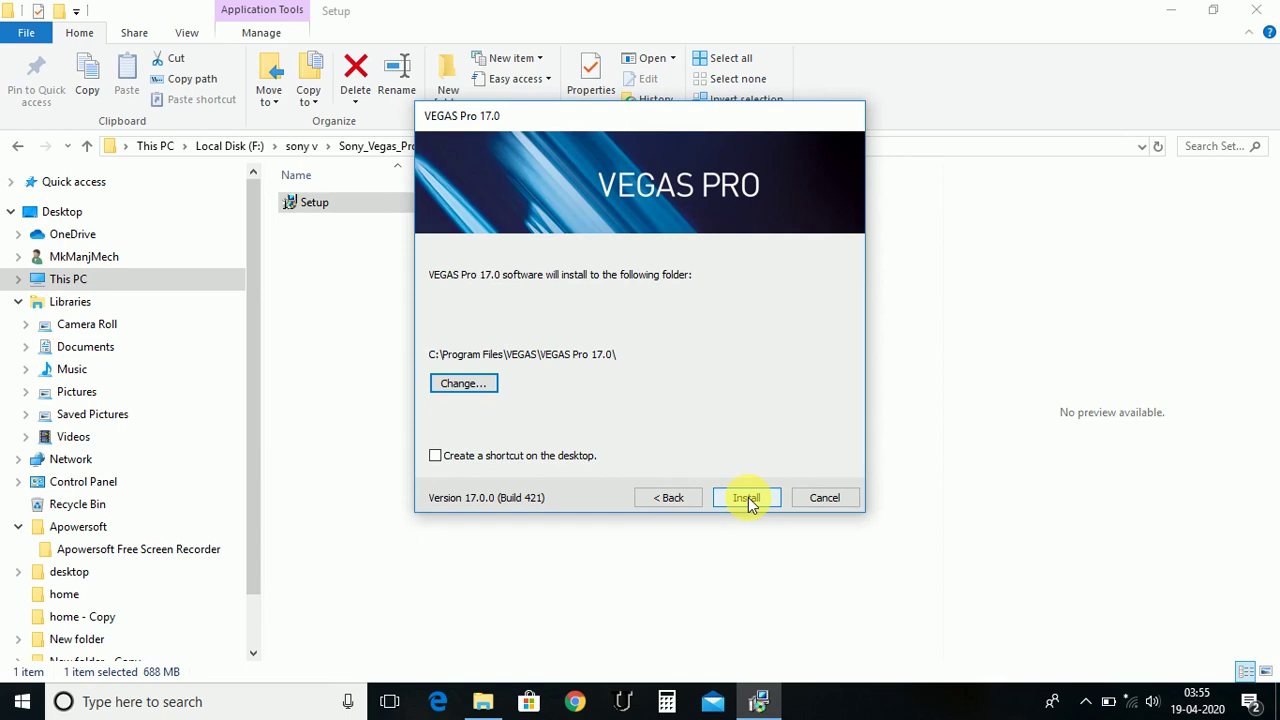
left_click(748, 498)
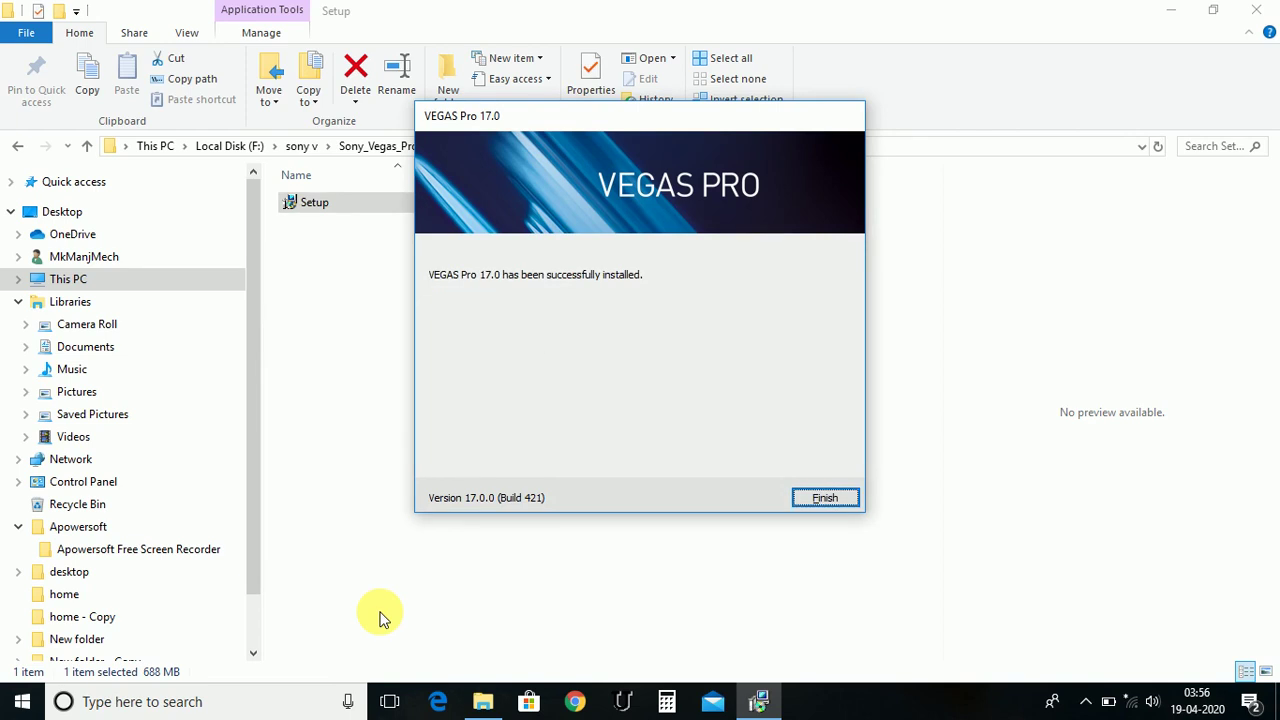
left_click(827, 506)
left_click(826, 502)
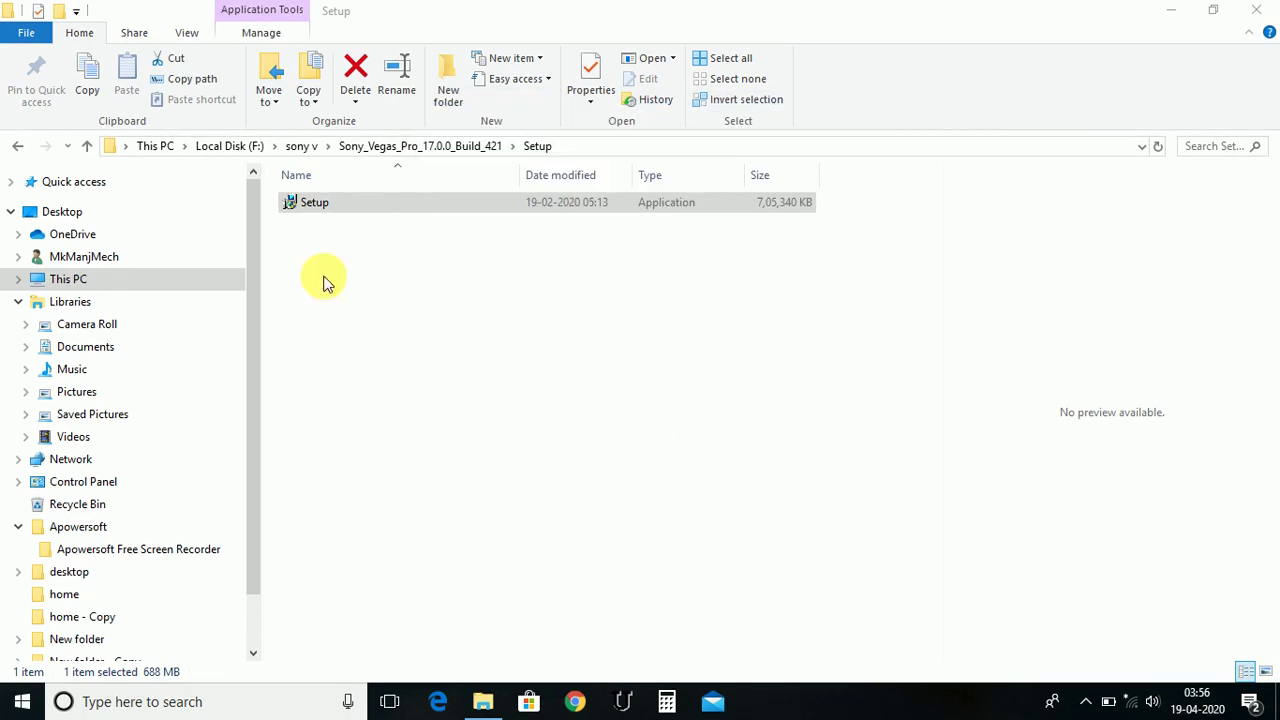
Step: Extract the Patch ZIP archive into its own Patch folder, entering the archive password
left_click(22, 148)
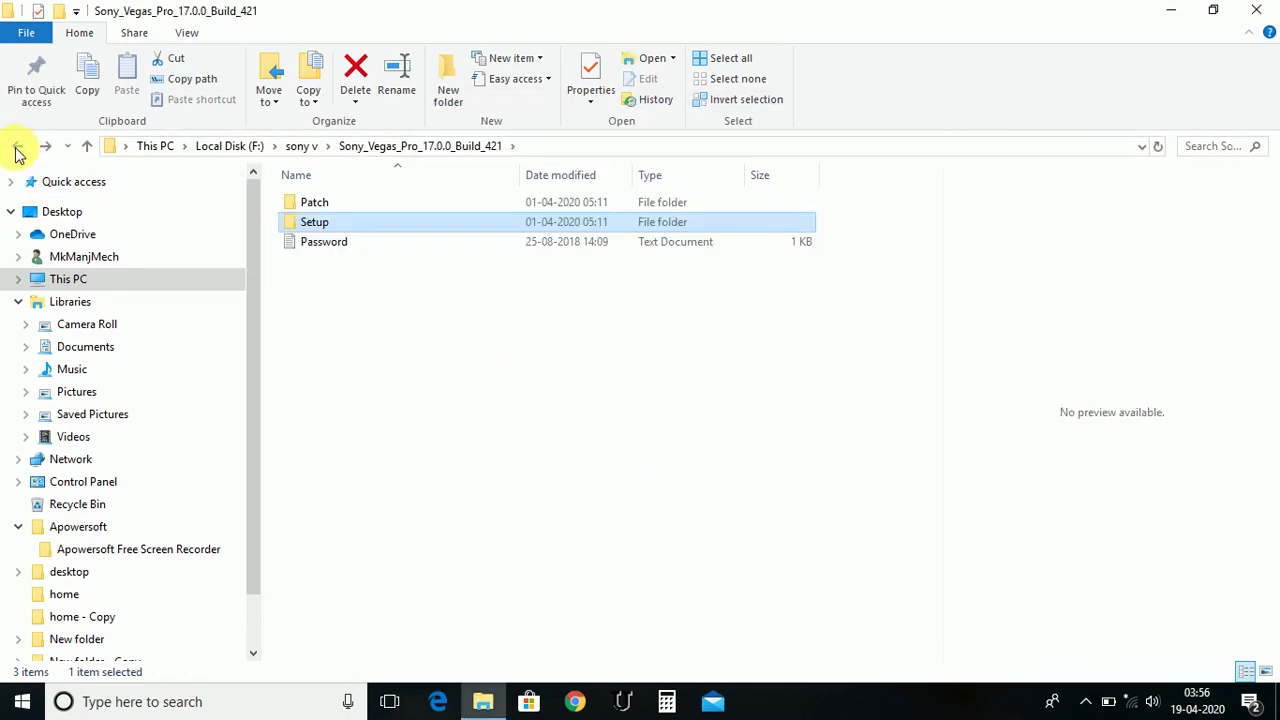
double_click(308, 201)
left_click(322, 206)
right_click(331, 207)
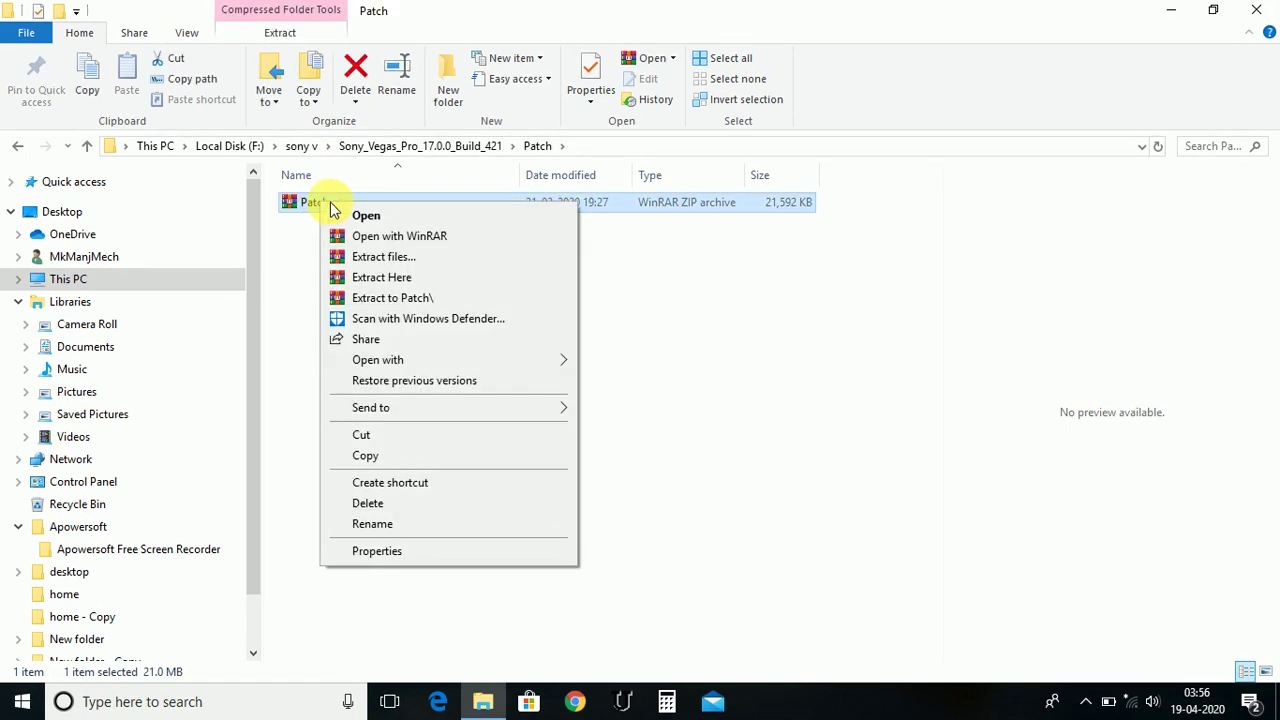
left_click(386, 277)
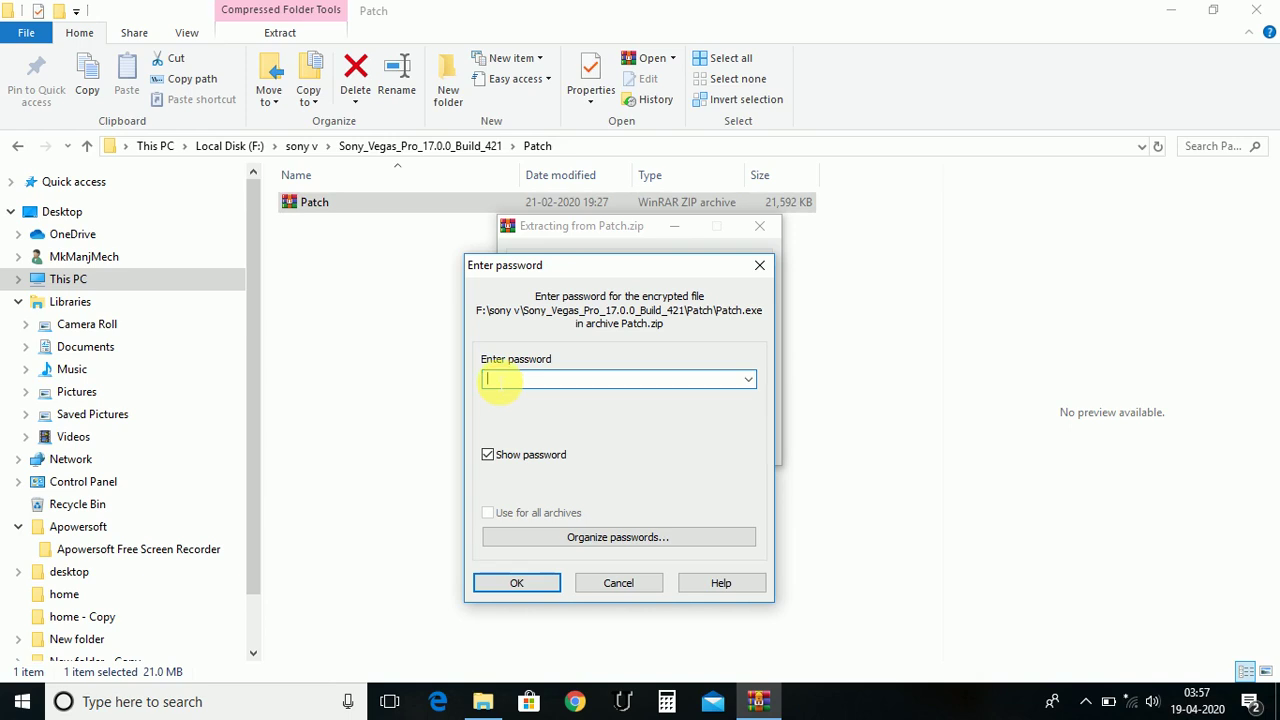
type("123")
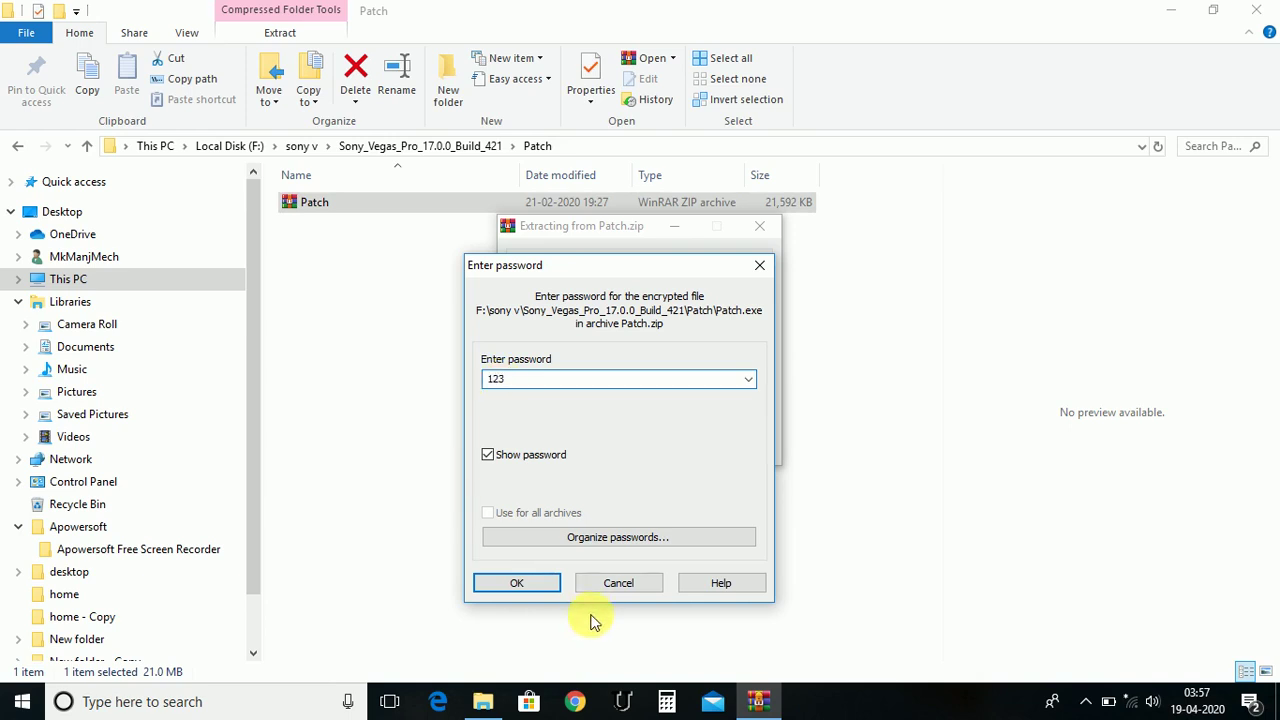
left_click(540, 586)
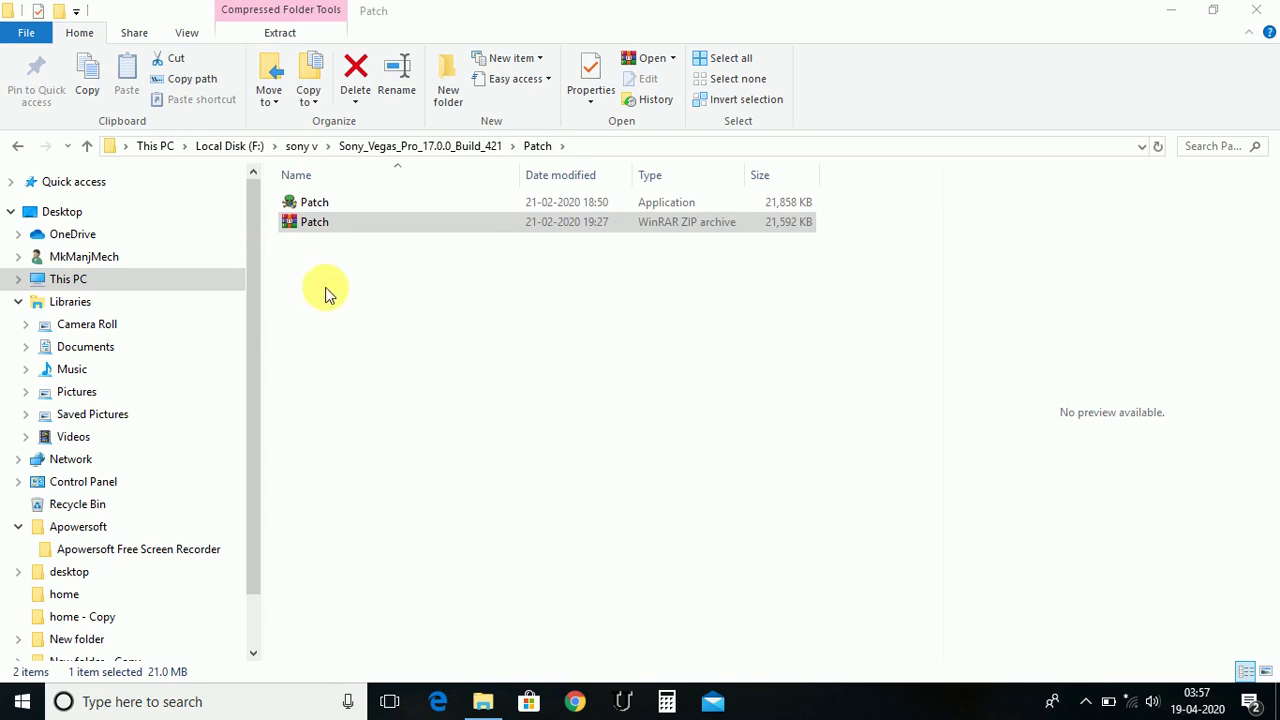
Step: Run the Patch application as administrator, install it to C:\Program Files\VEGAS\VEGAS Pro 17.0, and close the web page it opens and the wizard
left_click(318, 204)
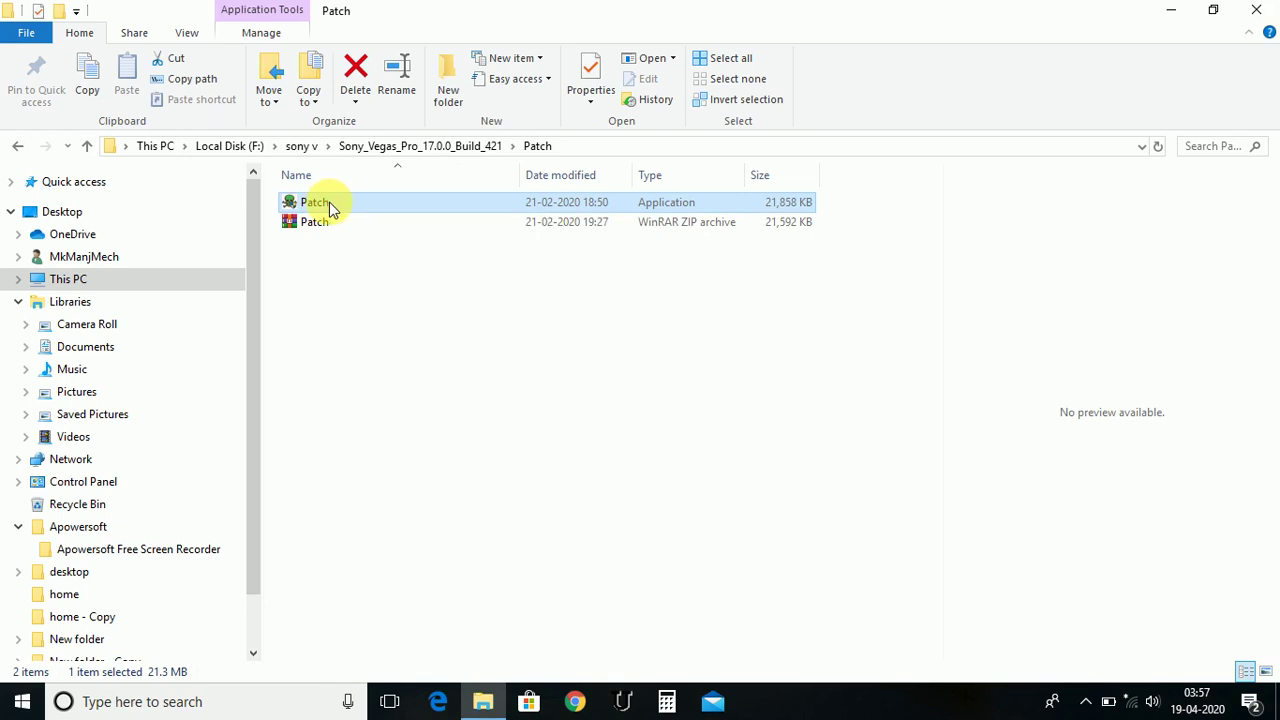
right_click(329, 202)
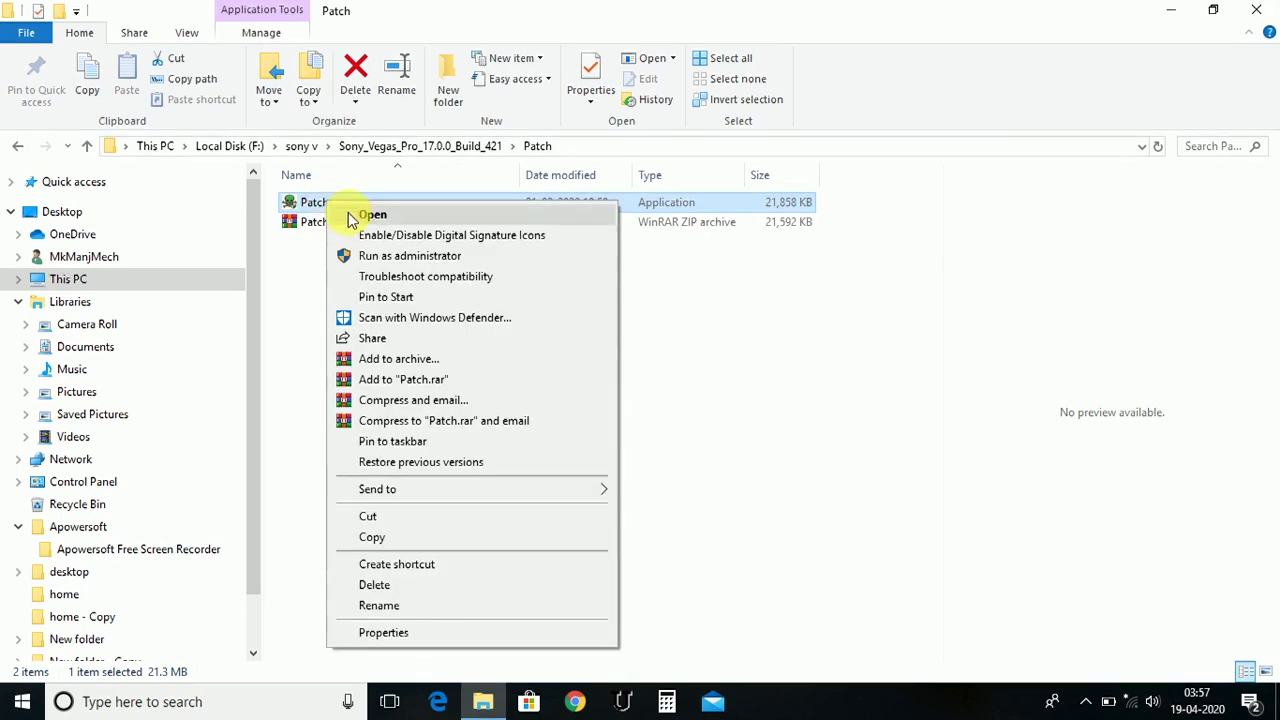
left_click(386, 258)
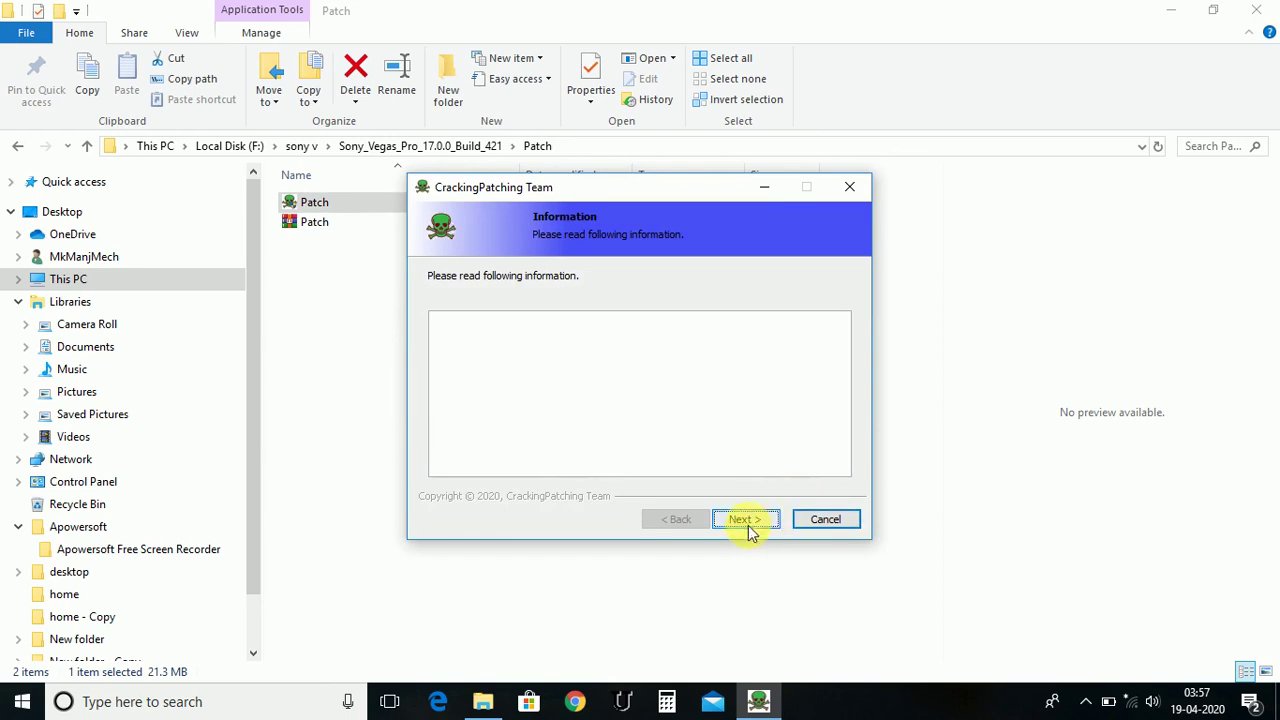
left_click(747, 520)
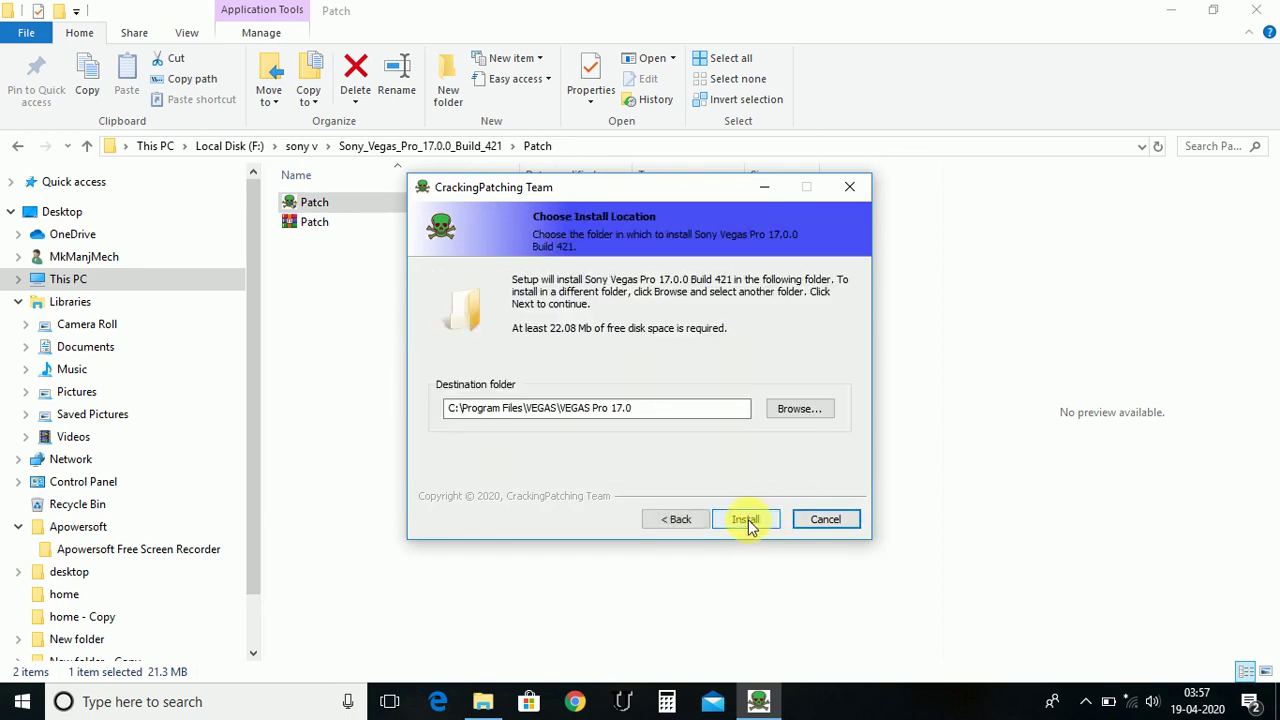
left_click(748, 521)
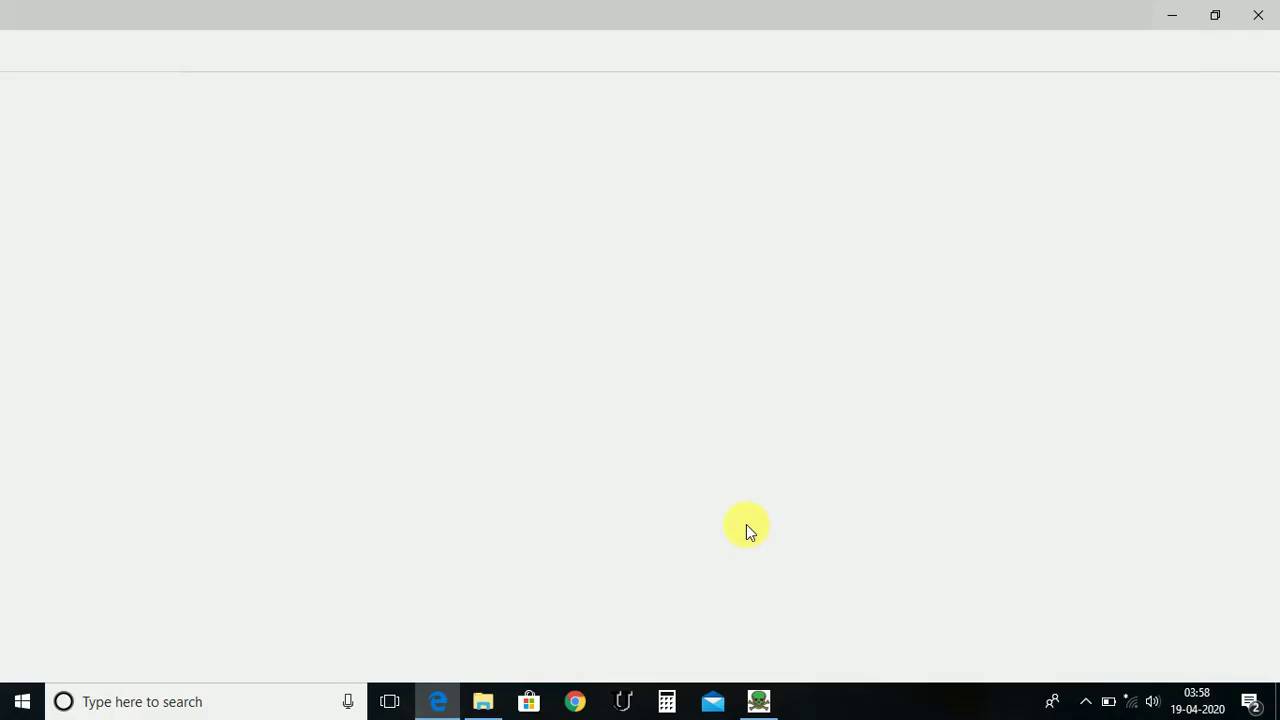
left_click(1257, 14)
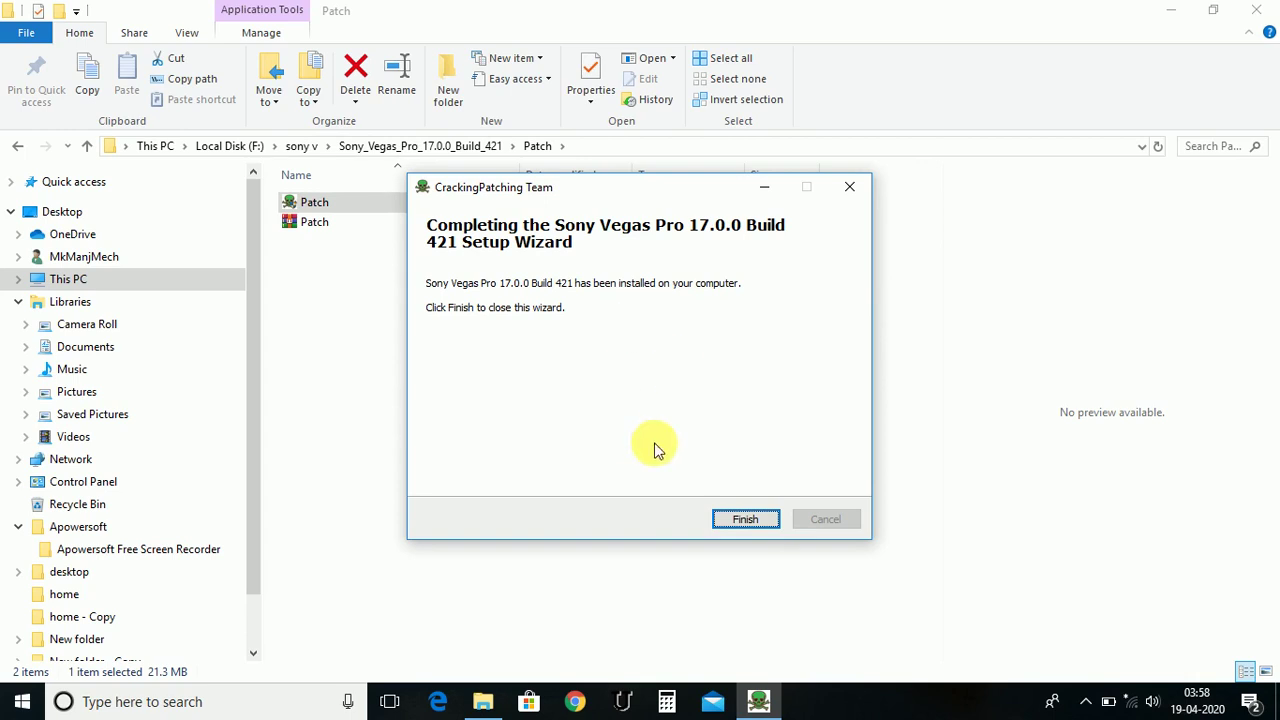
left_click(745, 519)
Step: View the archive password in the Password text document of the Sony_Vegas_Pro_17.0.0_Build_421 folder, and close the document
left_click(17, 146)
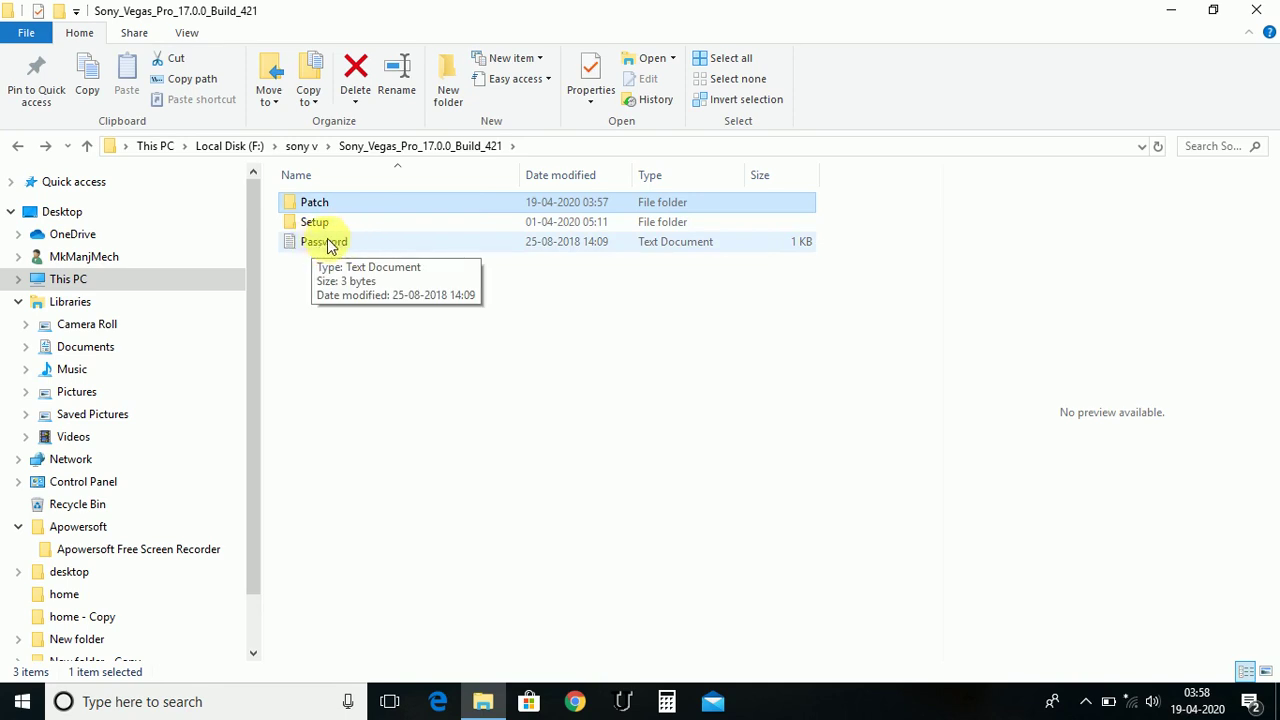
double_click(330, 245)
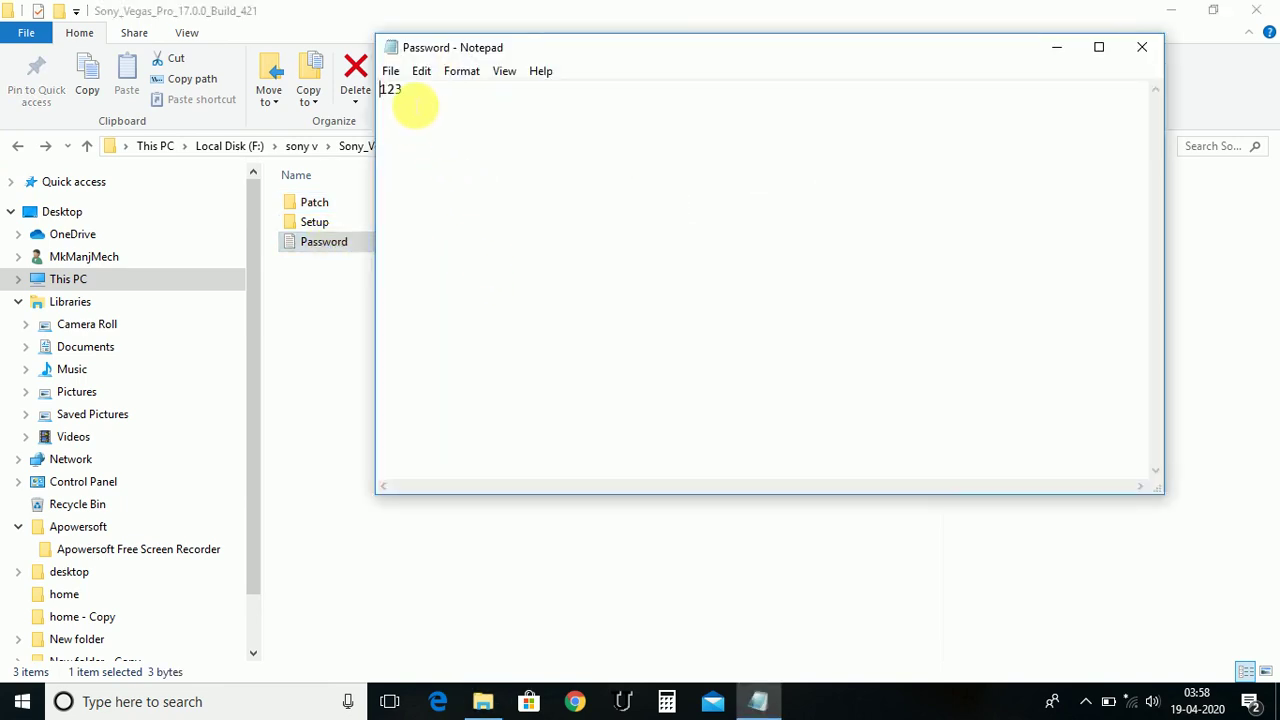
left_click(1142, 47)
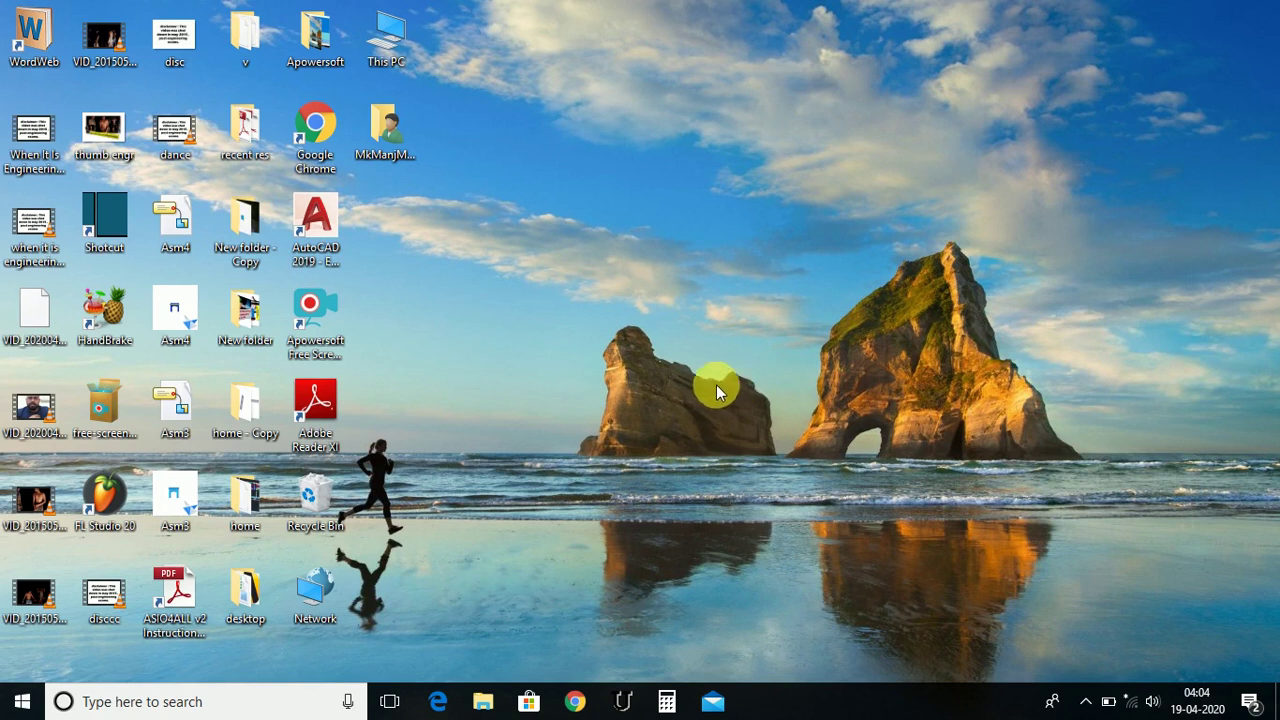
right_click(636, 193)
left_click(677, 237)
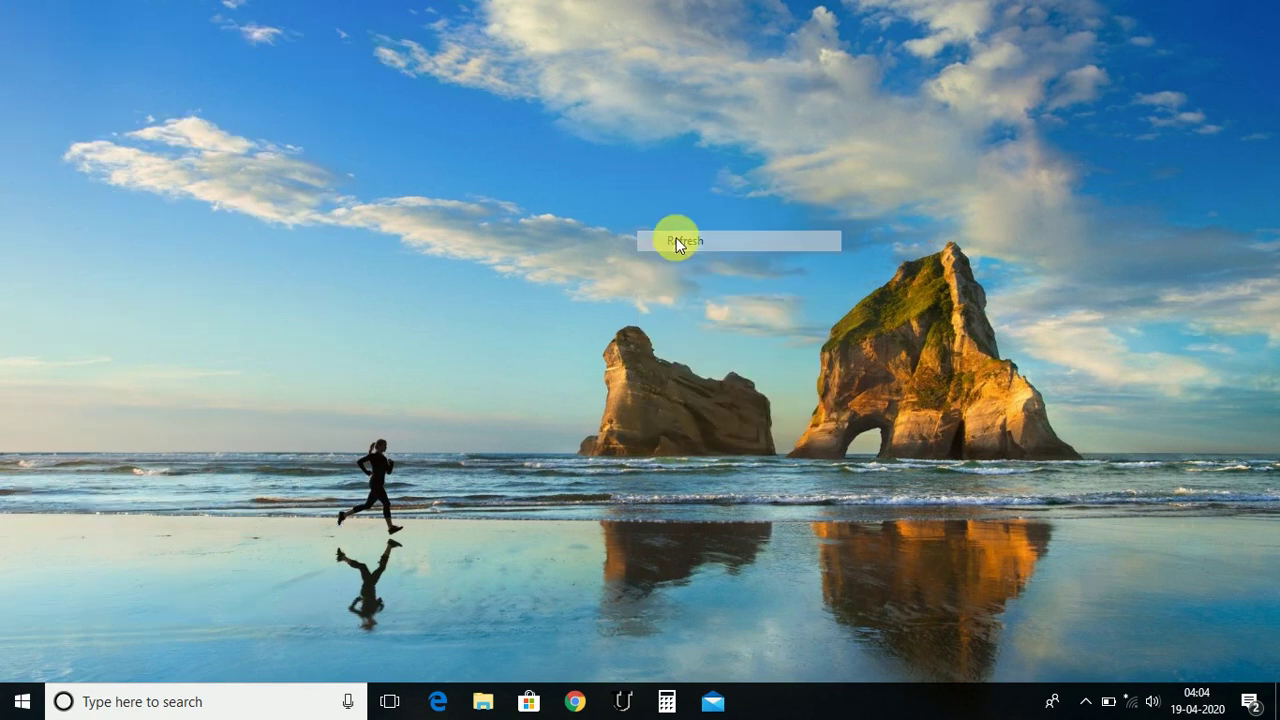
Step: Launch VEGAS Pro 17.0 from the VEGAS program group to check that it starts, and close it
left_click(15, 704)
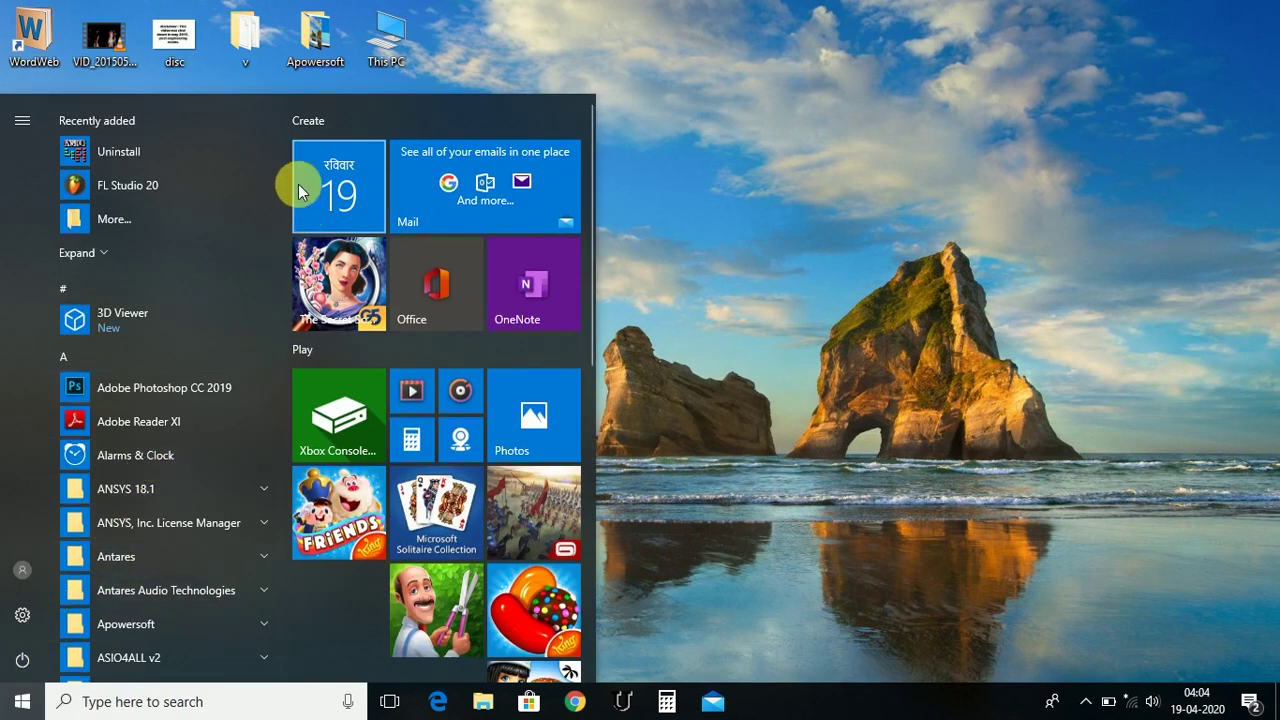
left_click_drag(279, 166, 246, 562)
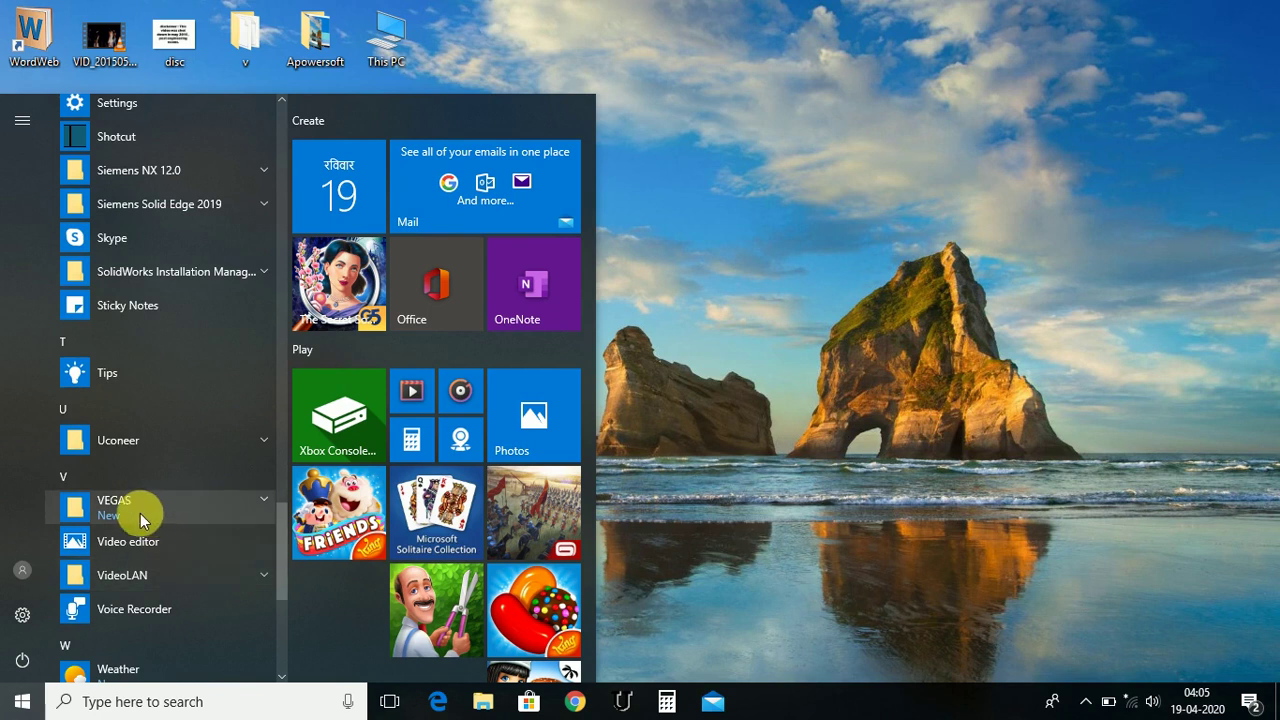
left_click(262, 506)
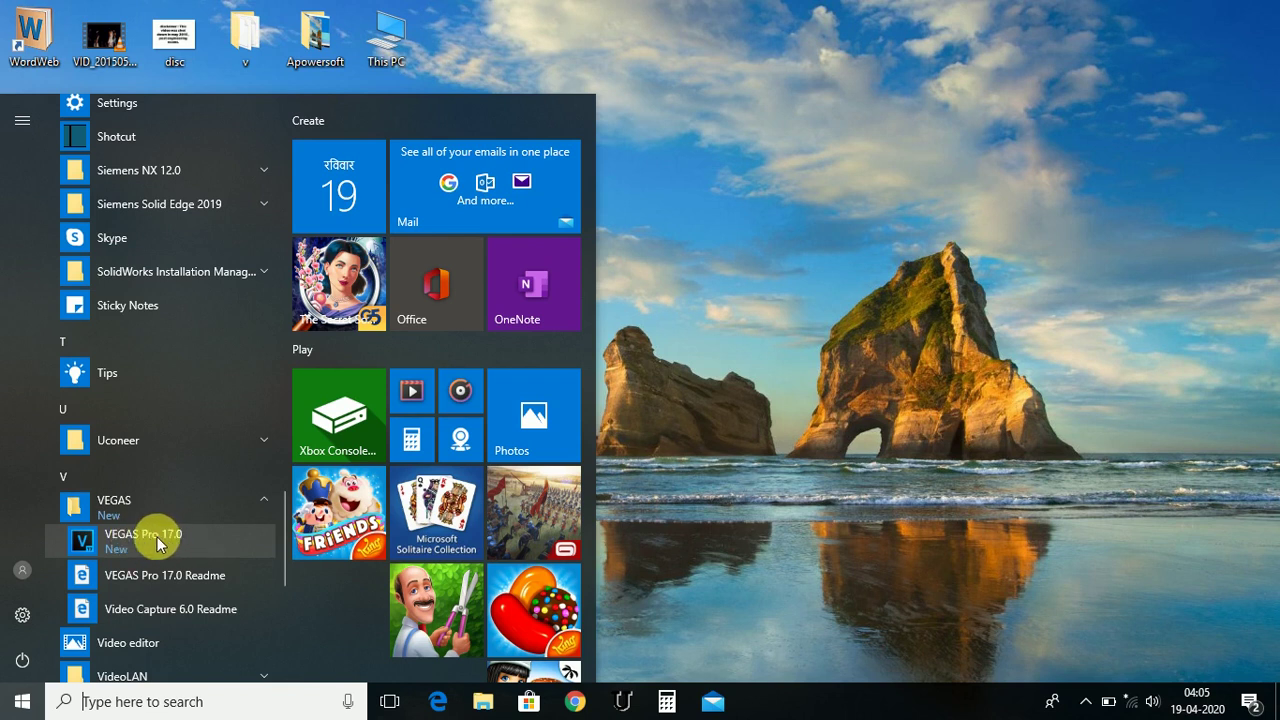
left_click(158, 543)
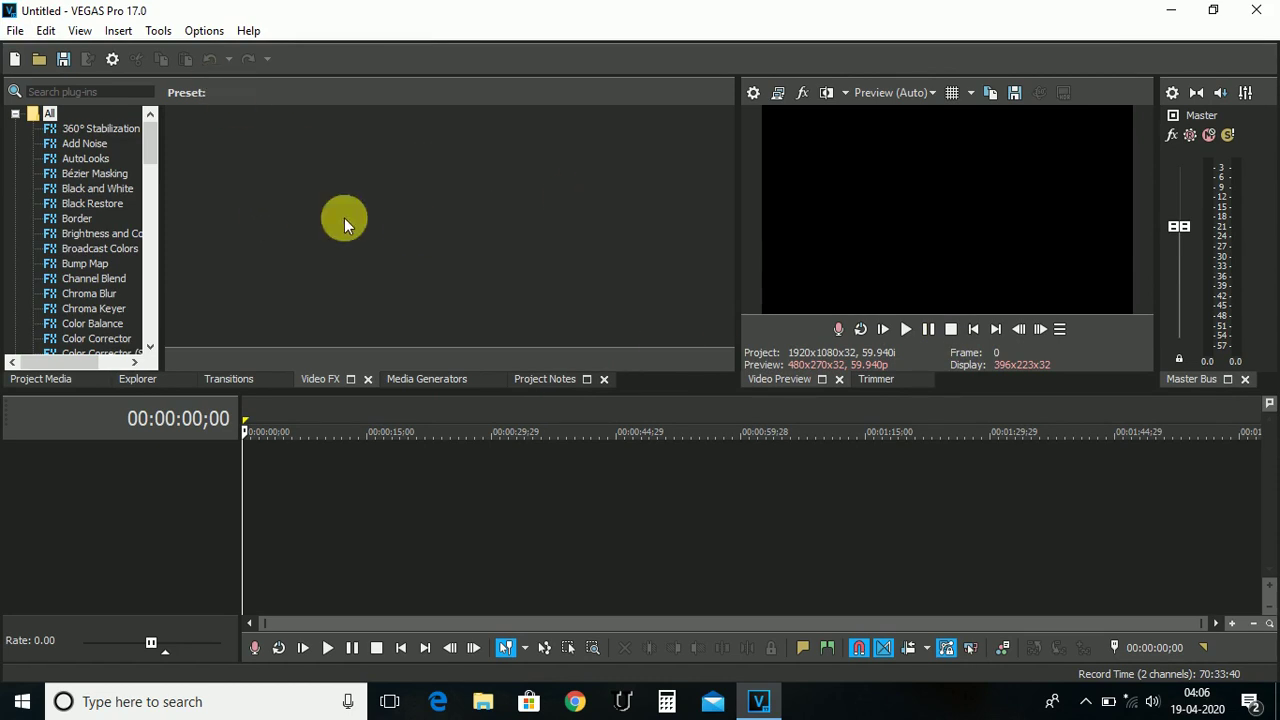
left_click(1256, 10)
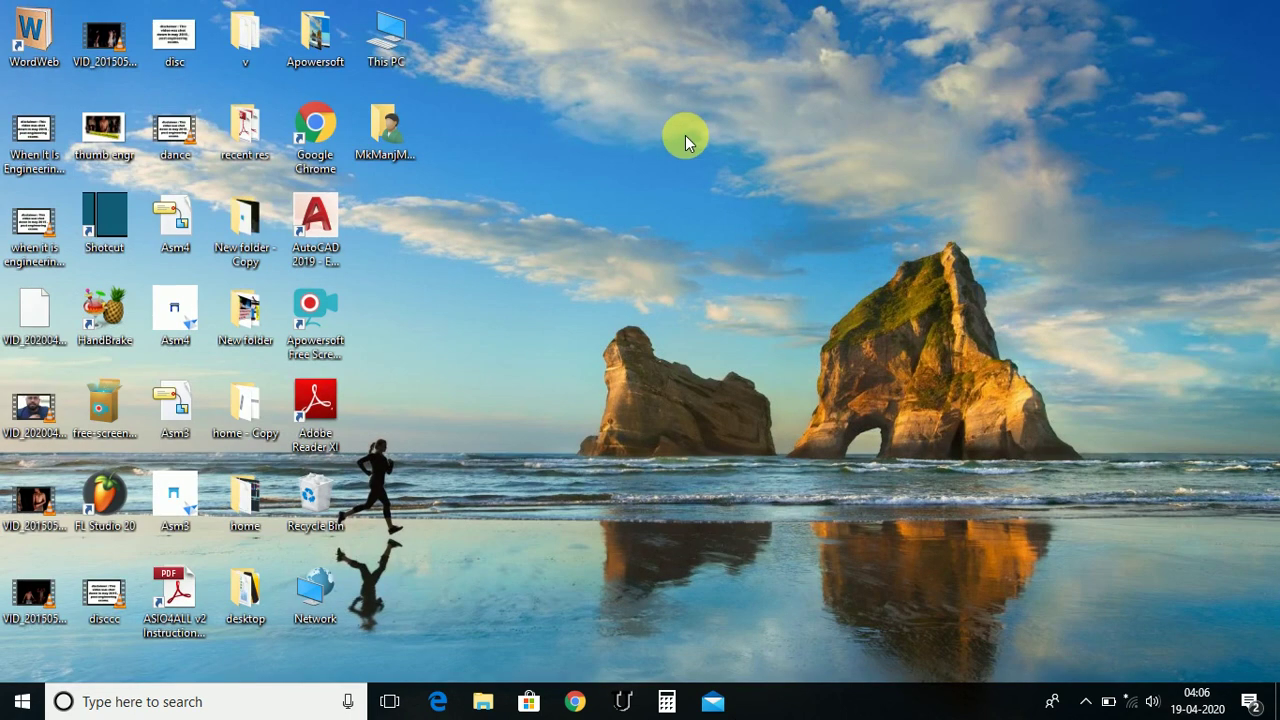